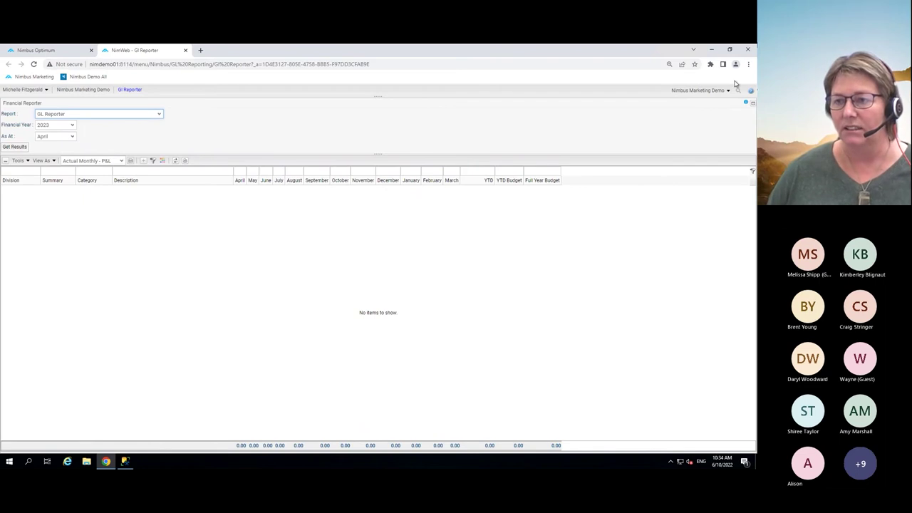
Pick financial year 2022 from the lookup and set the As At month to March
{"action": "left_click", "coordinate": [747, 64]}
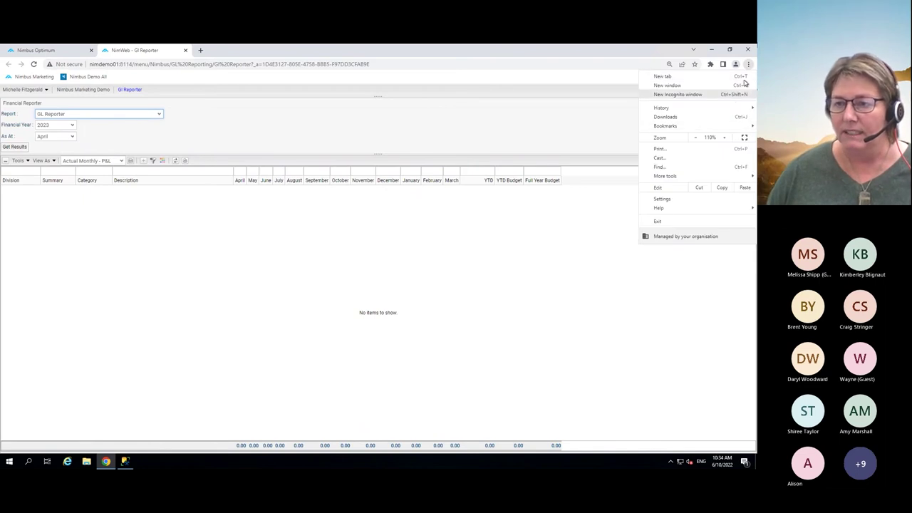
{"action": "left_click", "coordinate": [747, 65]}
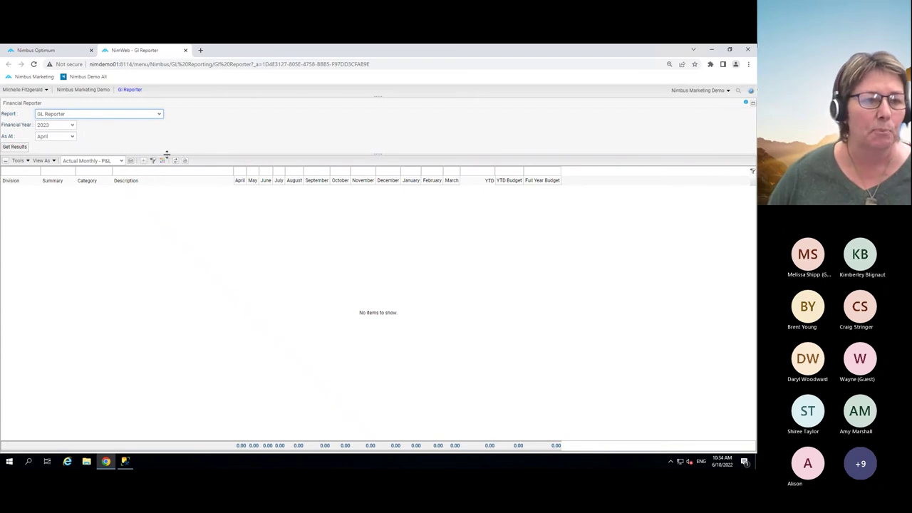
{"action": "left_click", "coordinate": [72, 125]}
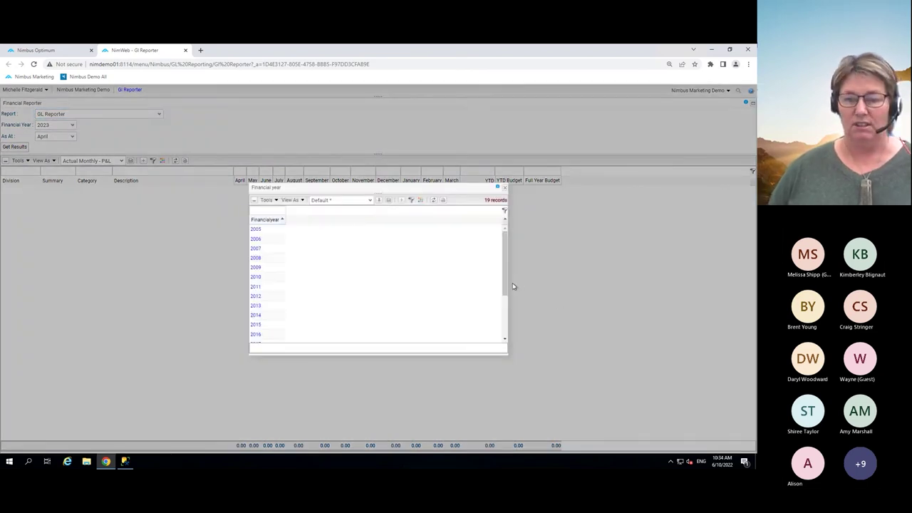
{"action": "left_click_drag", "start_coordinate": [509, 286], "coordinate": [454, 328]}
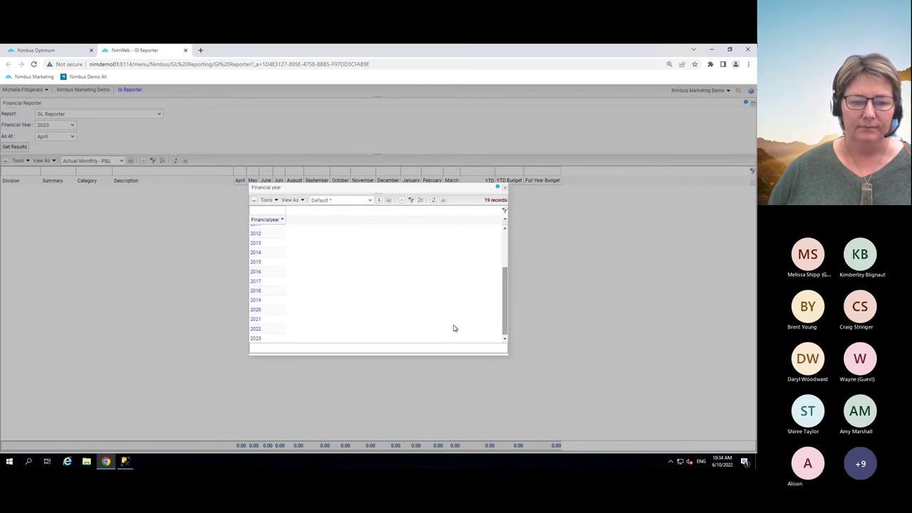
{"action": "double_click", "coordinate": [254, 329]}
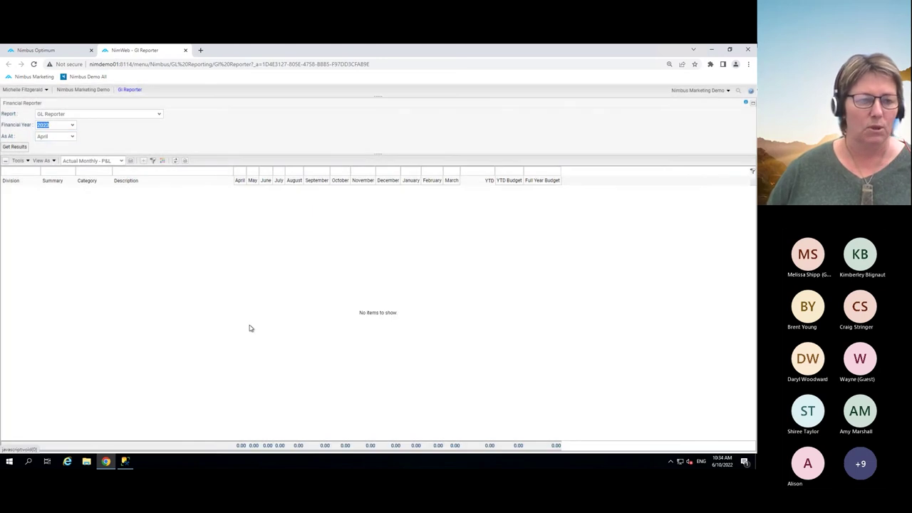
{"action": "left_click", "coordinate": [73, 137]}
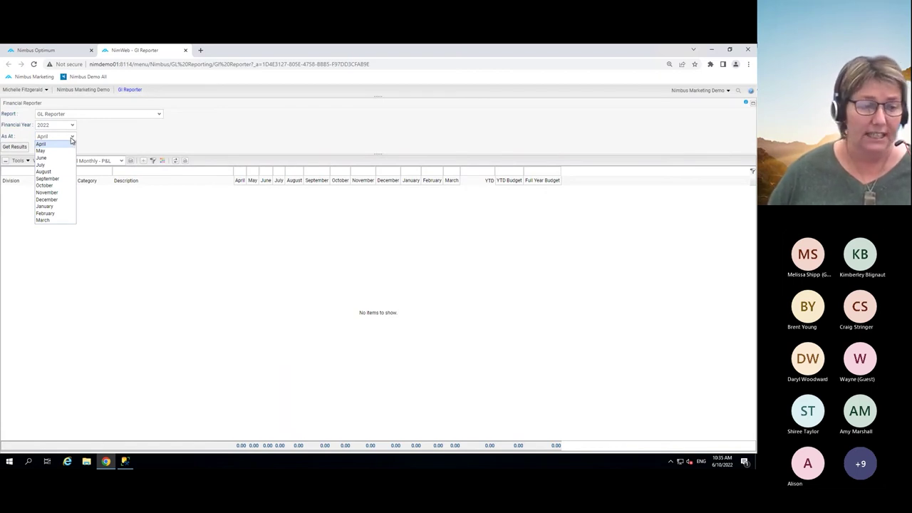
{"action": "left_click", "coordinate": [42, 220]}
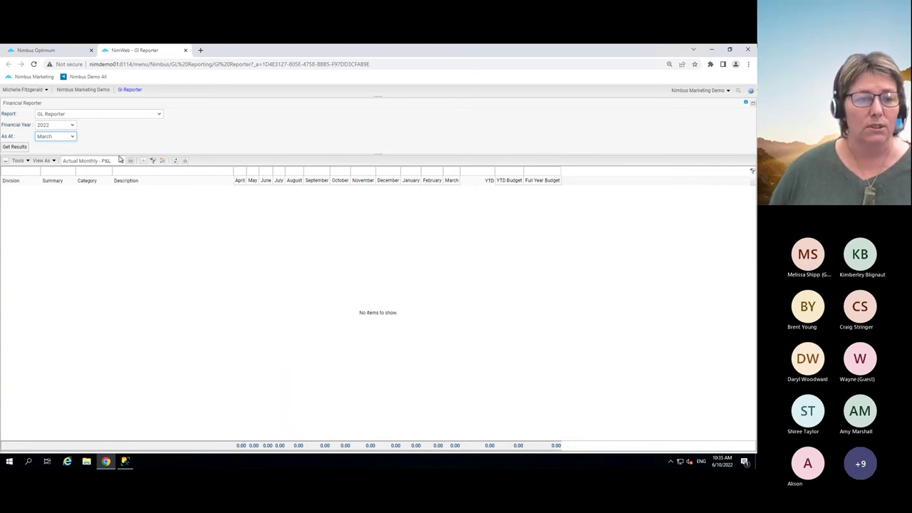
Load the 2022 results as at March, listing 74 GL accounts with monthly actuals and YTD
{"action": "left_click", "coordinate": [15, 147]}
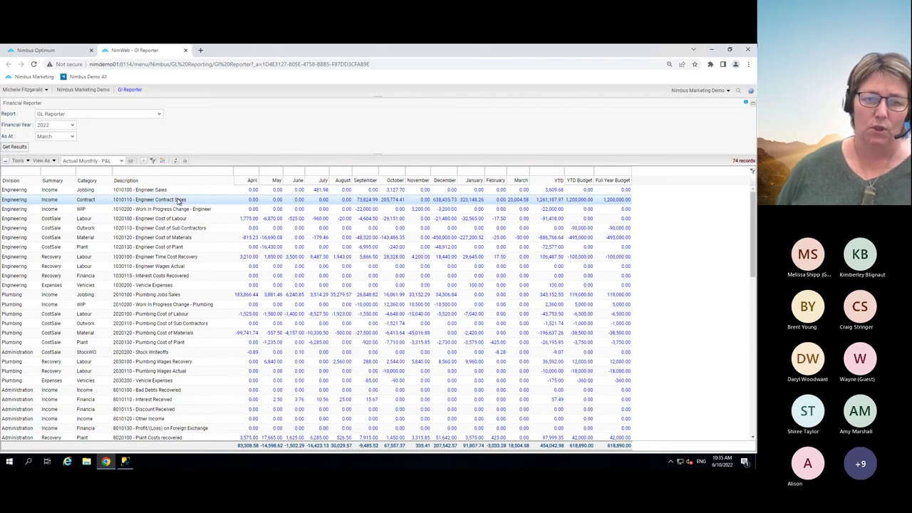
{"action": "left_click", "coordinate": [372, 266]}
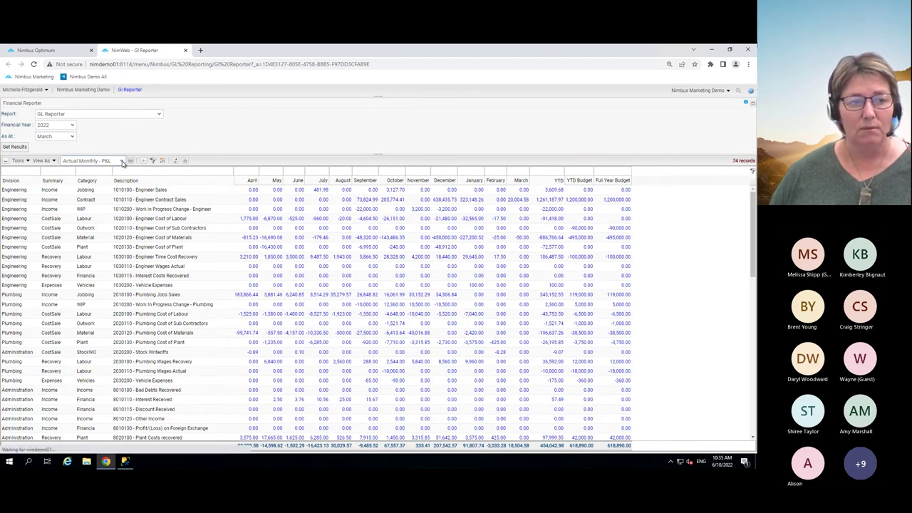
{"action": "left_click", "coordinate": [122, 161]}
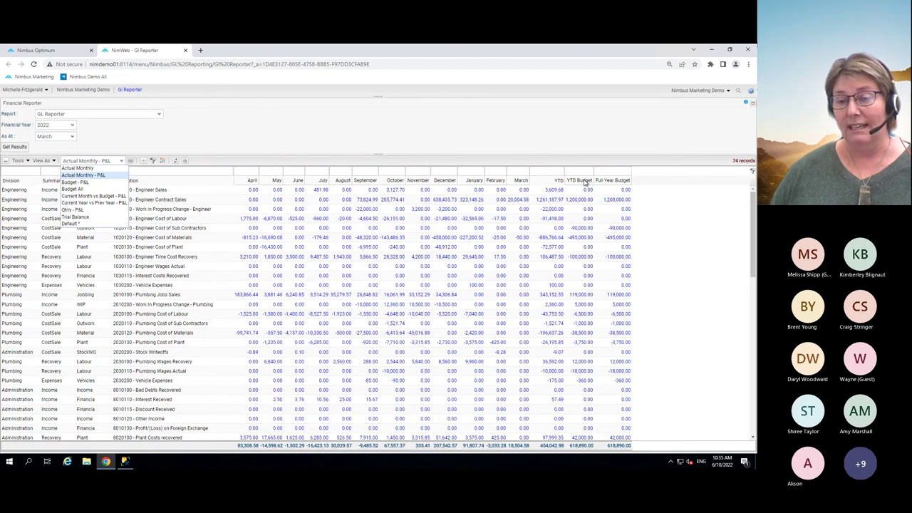
{"action": "left_click", "coordinate": [91, 197]}
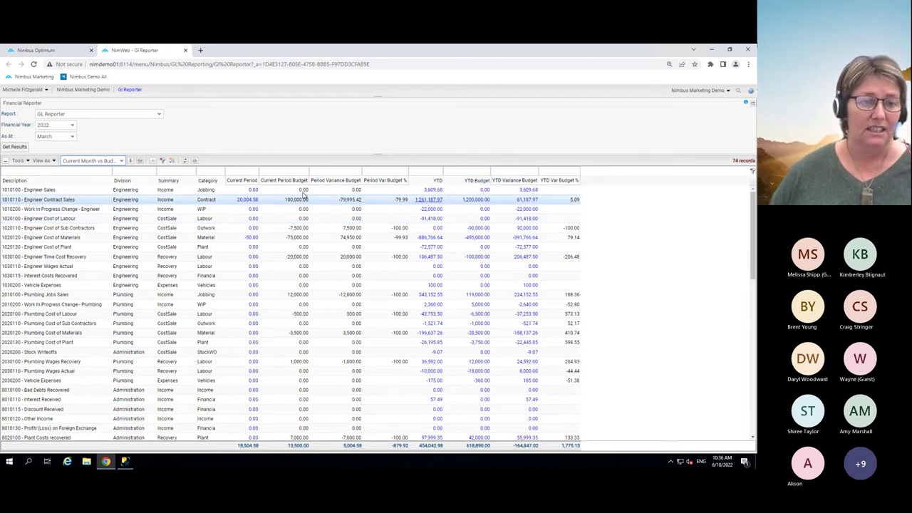
{"action": "left_click", "coordinate": [123, 162]}
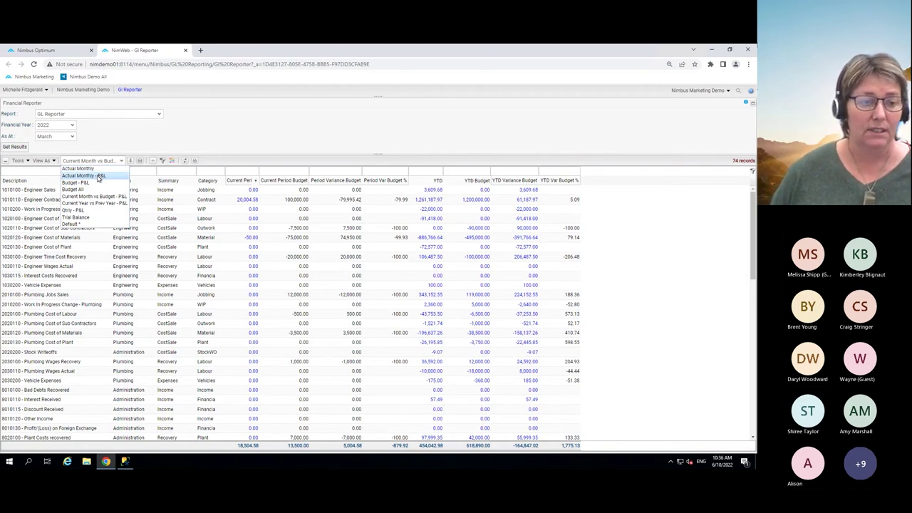
{"action": "left_click", "coordinate": [99, 177]}
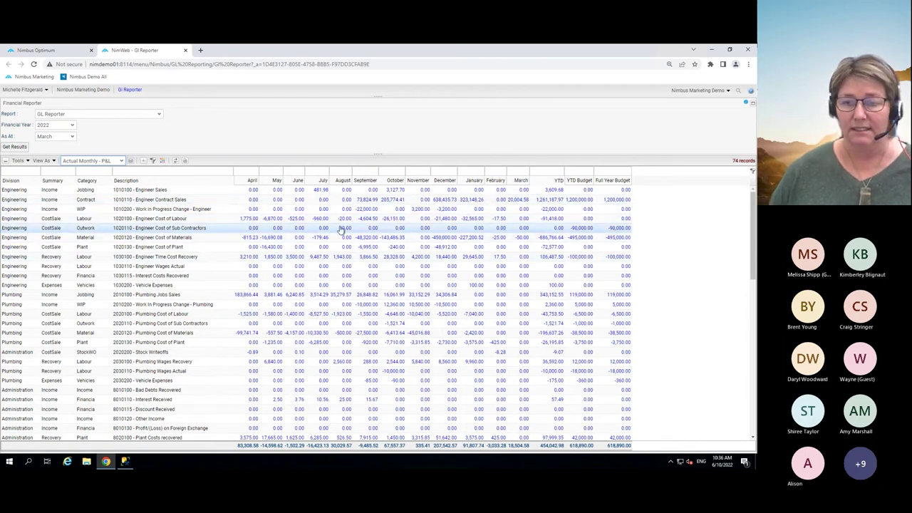
Open the 245 YTD transactions for Engineer Contract Sales (1010110) with its monthly YTD graph
{"action": "left_click", "coordinate": [550, 202]}
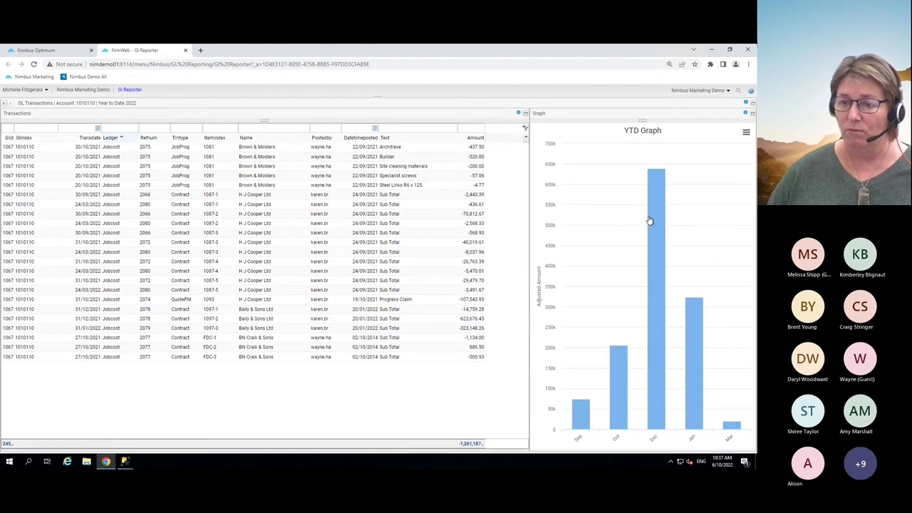
{"action": "mouse_move", "coordinate": [650, 220]}
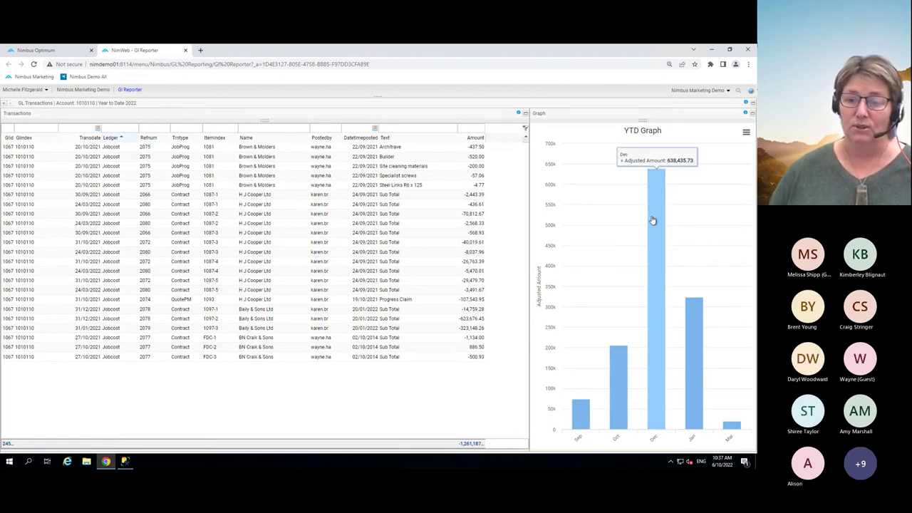
{"action": "mouse_move", "coordinate": [697, 325]}
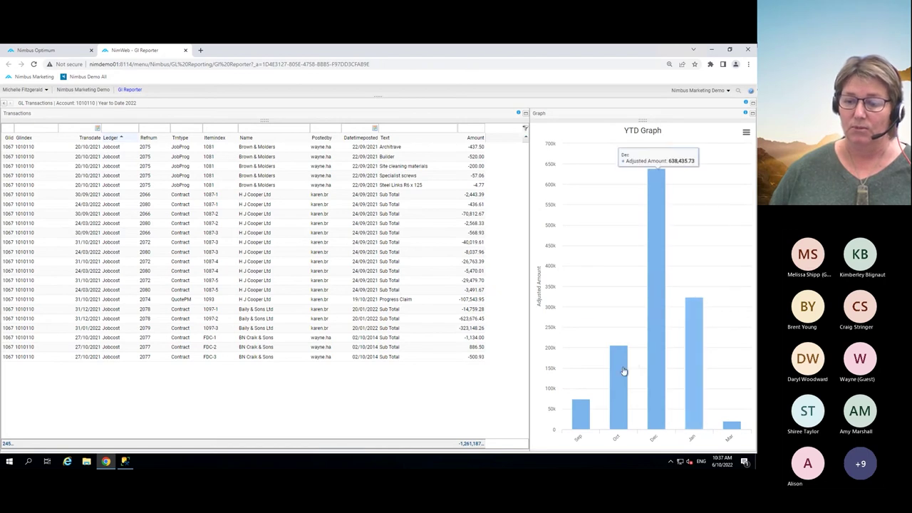
{"action": "mouse_move", "coordinate": [622, 371]}
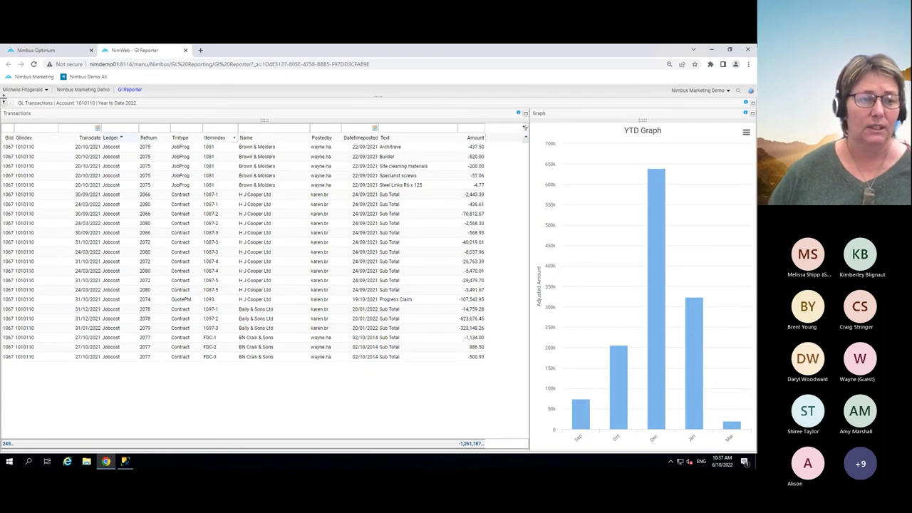
Return to the 74-account Actual Monthly - P&L grid and show its column list
{"action": "left_click", "coordinate": [6, 104]}
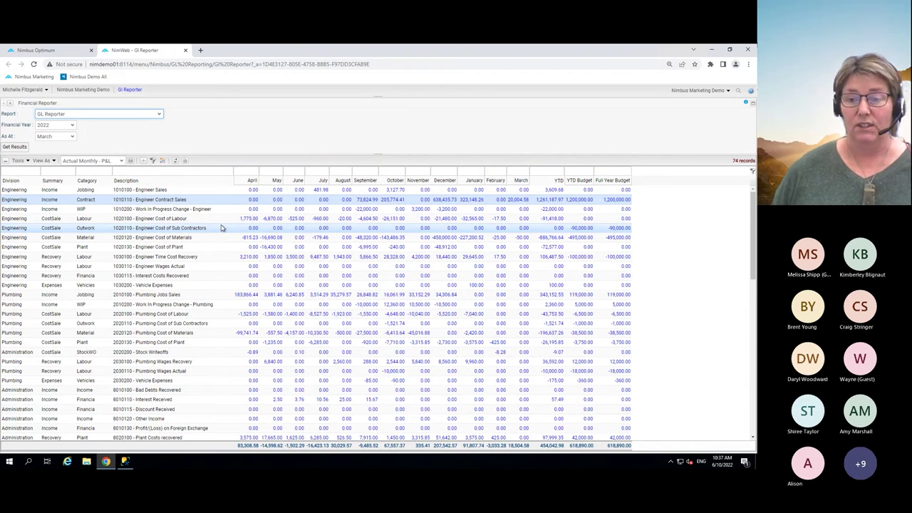
{"action": "left_click", "coordinate": [143, 162]}
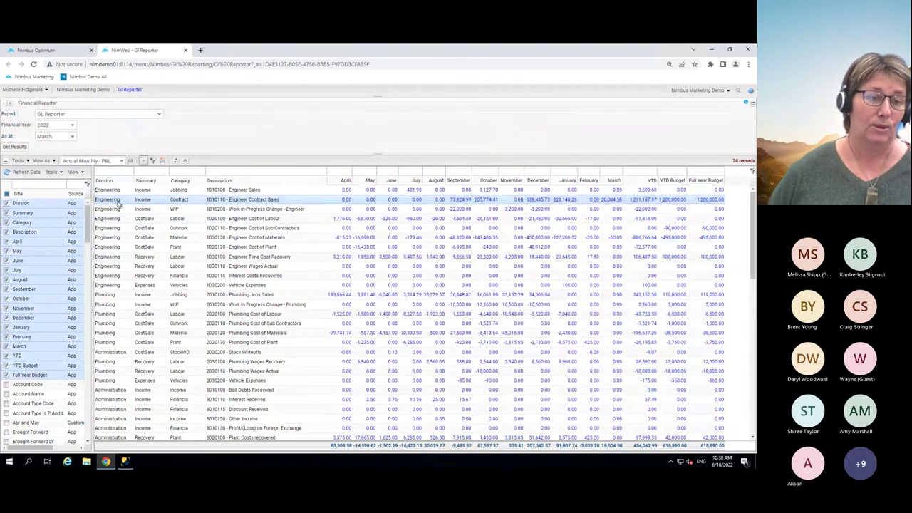
{"action": "mouse_move", "coordinate": [89, 224]}
{"action": "left_mouse_down"}
{"action": "mouse_move", "coordinate": [89, 257]}
{"action": "mouse_move", "coordinate": [89, 217]}
{"action": "left_mouse_up"}
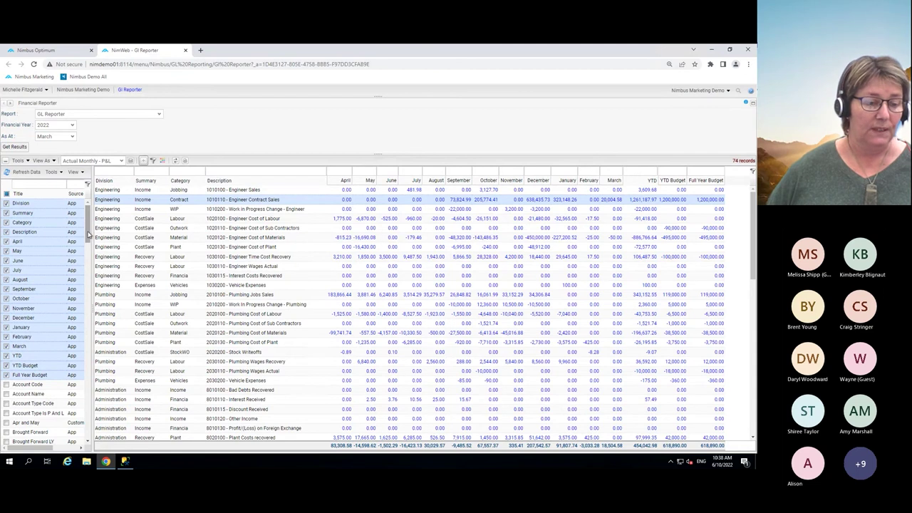
Hide the Full Year Budget and YTD Budget columns from the grid
{"action": "left_click", "coordinate": [6, 375]}
{"action": "left_click", "coordinate": [6, 365]}
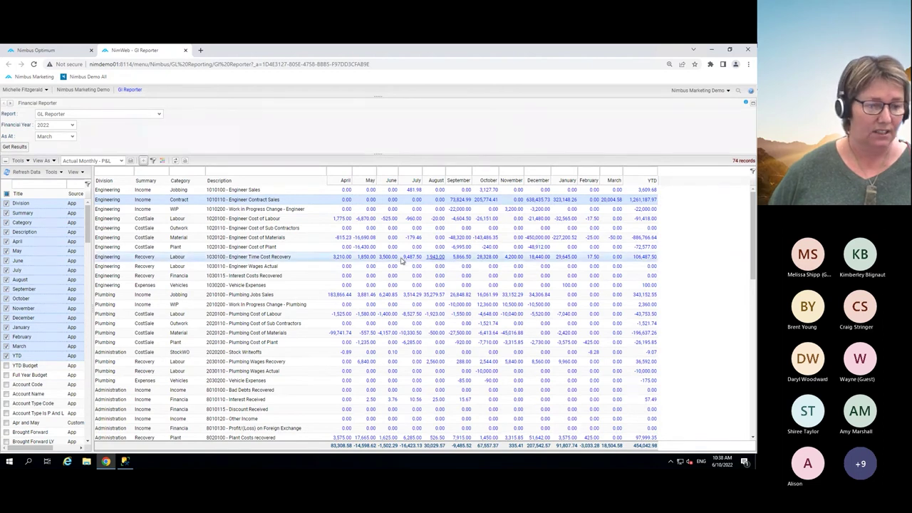
{"action": "left_click_drag", "start_coordinate": [88, 228], "coordinate": [88, 263]}
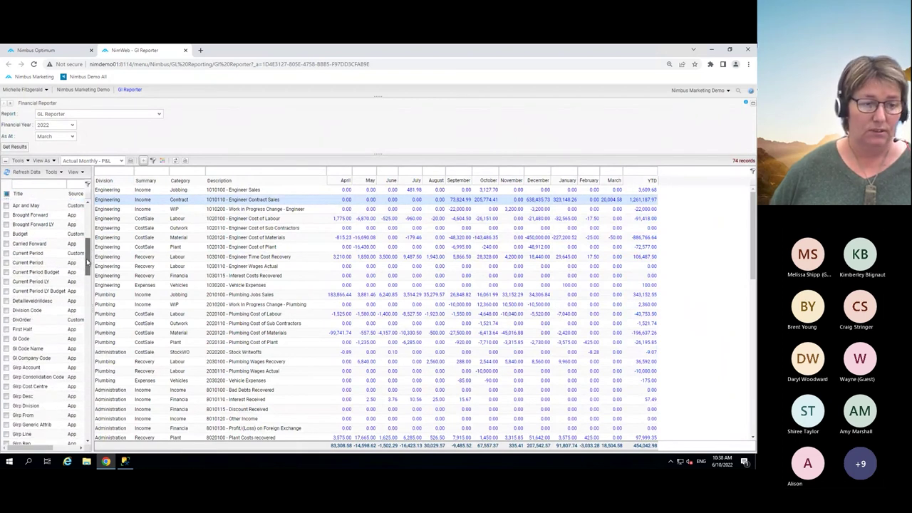
{"action": "left_click_drag", "start_coordinate": [88, 262], "coordinate": [88, 264]}
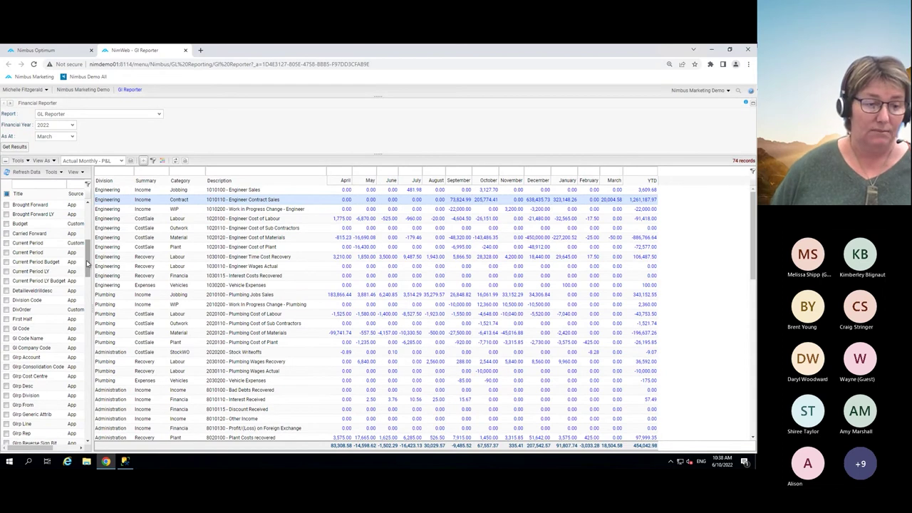
{"action": "left_click_drag", "start_coordinate": [87, 260], "coordinate": [87, 265]}
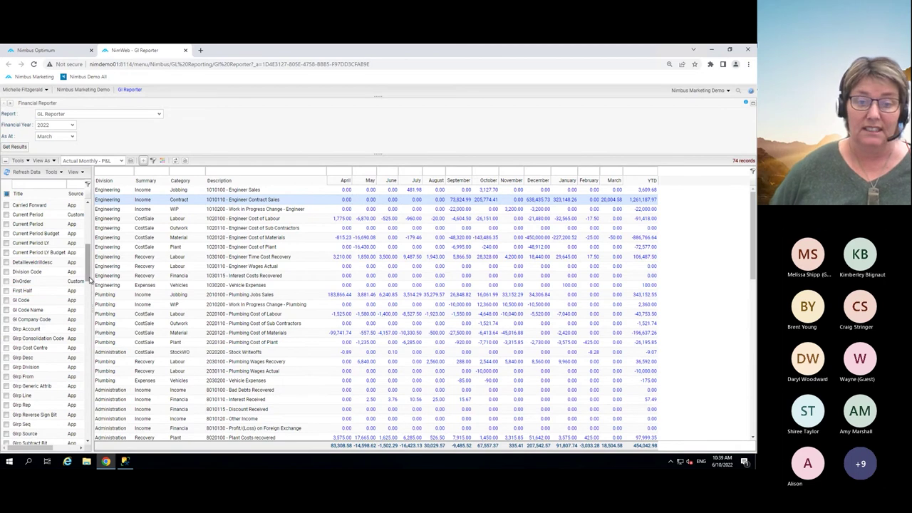
{"action": "left_click_drag", "start_coordinate": [89, 280], "coordinate": [84, 307]}
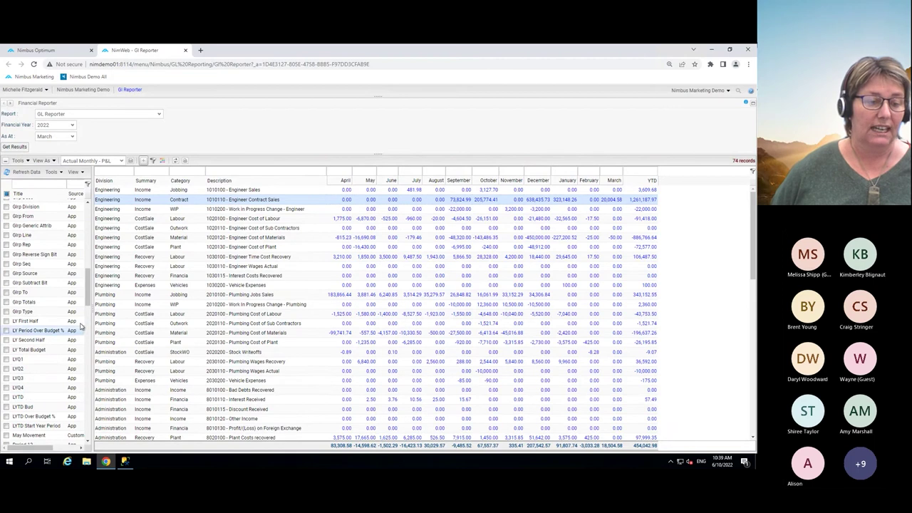
{"action": "left_click_drag", "start_coordinate": [89, 302], "coordinate": [89, 335]}
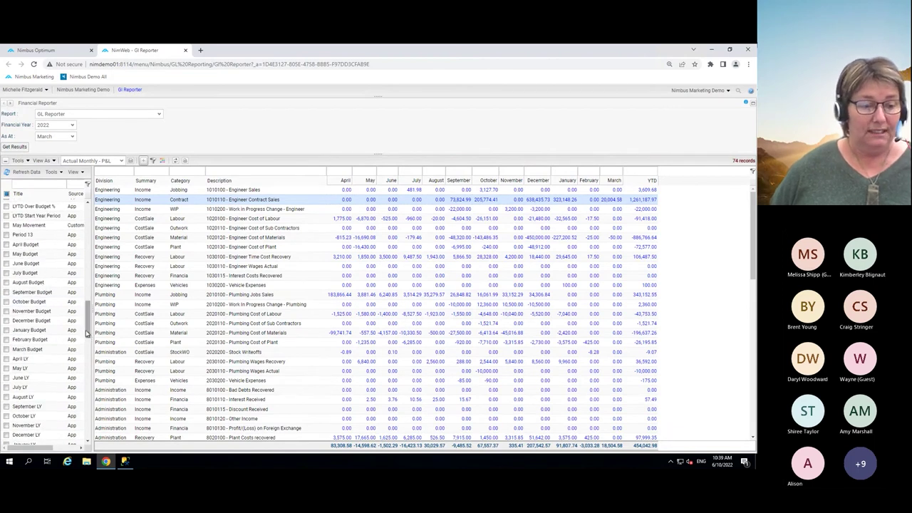
{"action": "scroll", "coordinate": [85, 333], "scroll_direction": "down", "scroll_amount": 5}
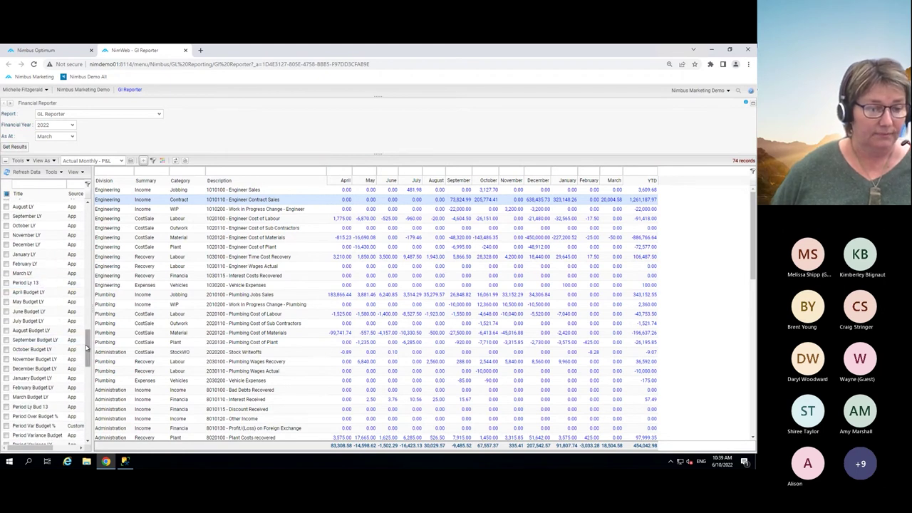
{"action": "left_click_drag", "start_coordinate": [87, 349], "coordinate": [87, 376]}
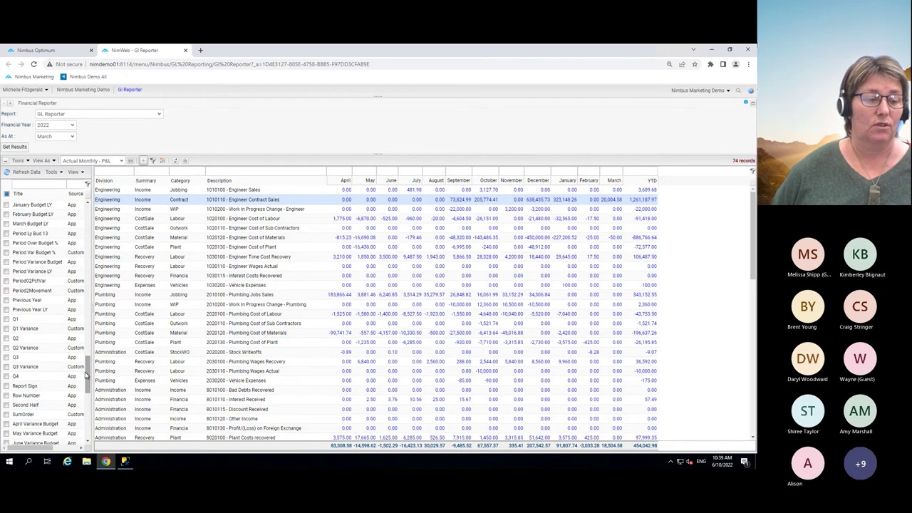
Add the SumOrder and DivOrder fields as grid columns
{"action": "left_click", "coordinate": [16, 320]}
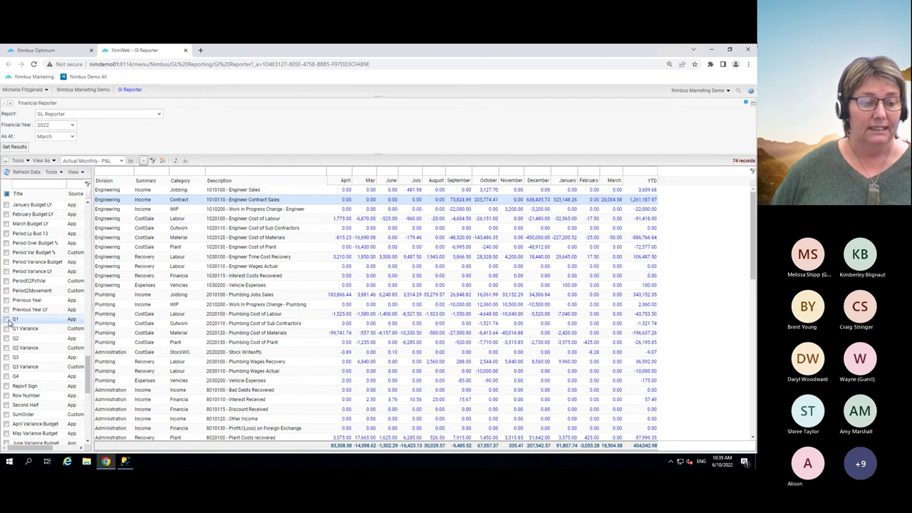
{"action": "left_click", "coordinate": [38, 341]}
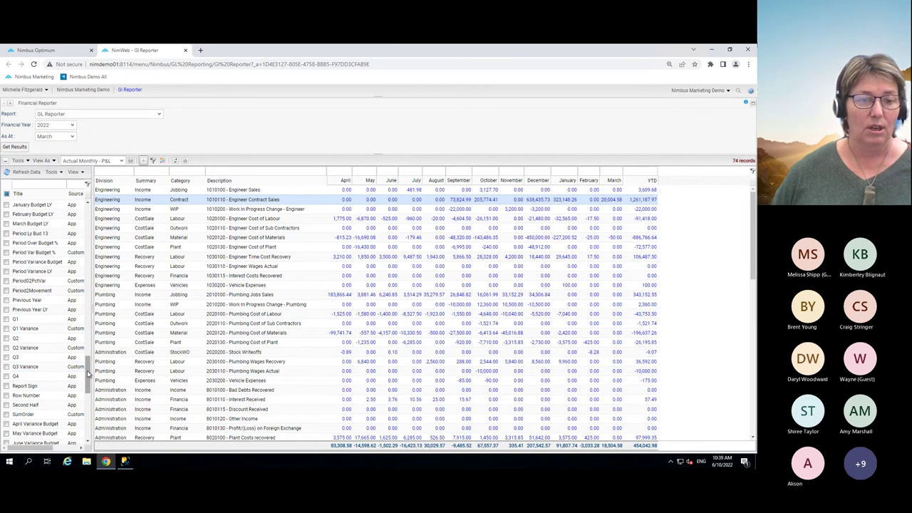
{"action": "left_click", "coordinate": [6, 414]}
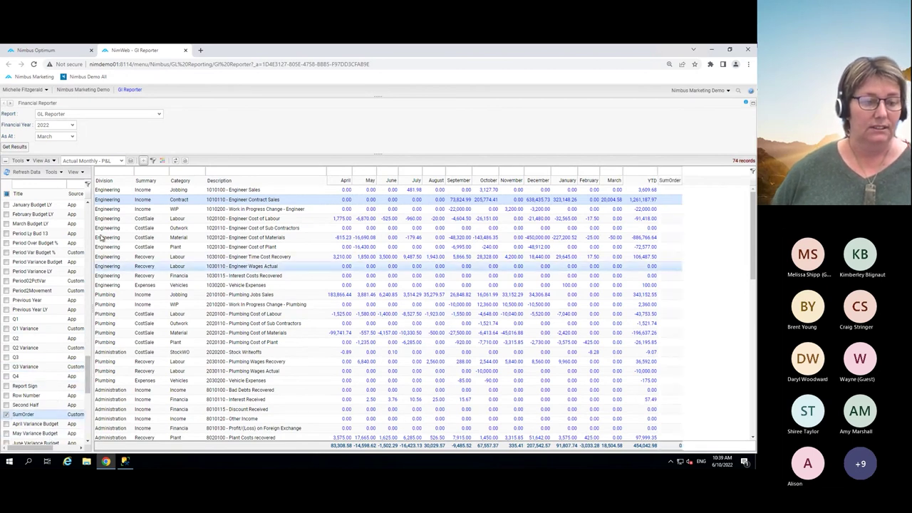
{"action": "scroll", "coordinate": [91, 223], "scroll_direction": "up", "scroll_amount": 3}
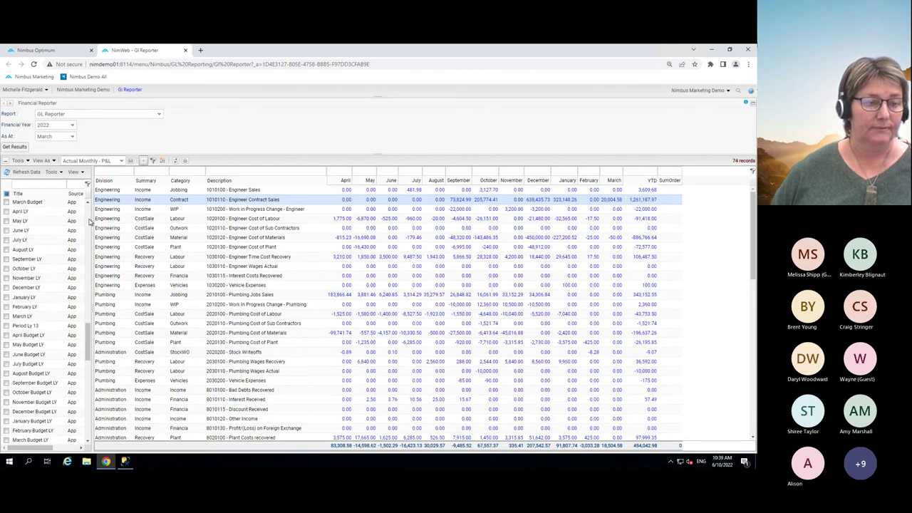
{"action": "scroll", "coordinate": [90, 223], "scroll_direction": "up", "scroll_amount": 5}
{"action": "scroll", "coordinate": [91, 223], "scroll_direction": "up", "scroll_amount": 5}
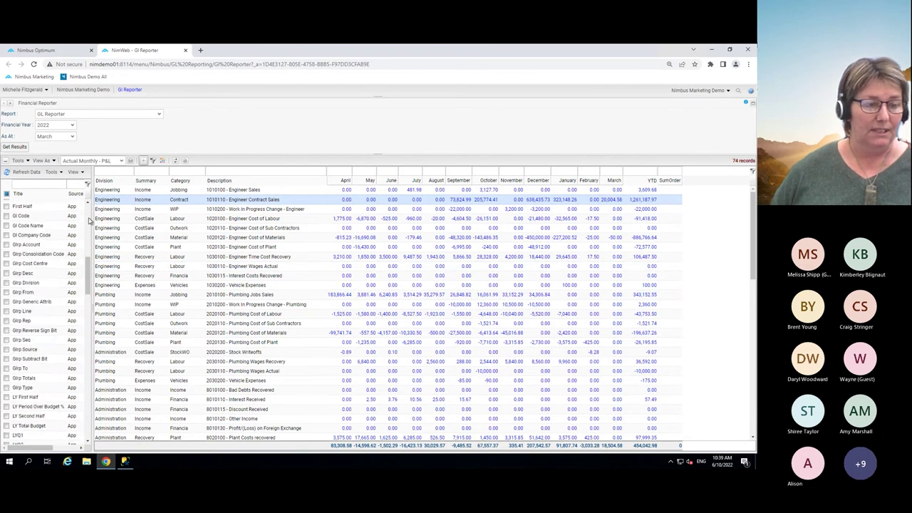
{"action": "scroll", "coordinate": [90, 223], "scroll_direction": "up", "scroll_amount": 5}
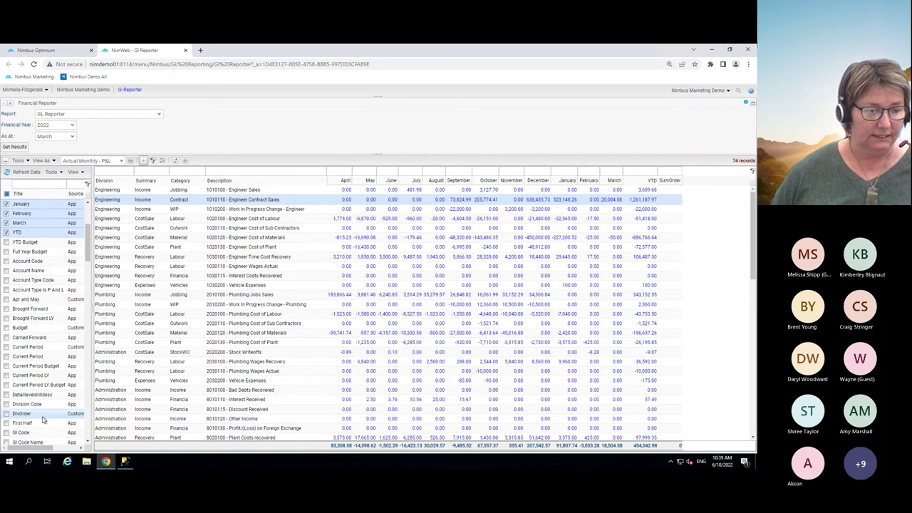
{"action": "left_click", "coordinate": [6, 413]}
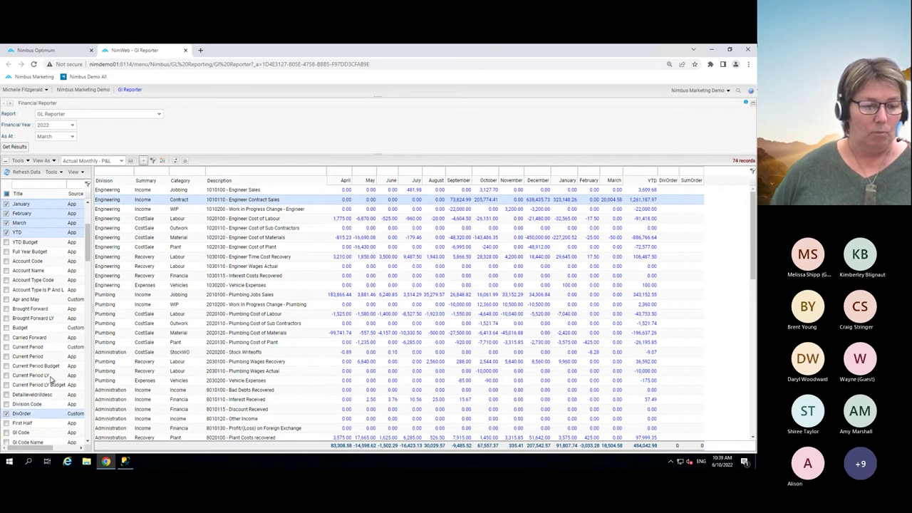
Move DivOrder to the first column and SumOrder right after Division
{"action": "left_click", "coordinate": [143, 163]}
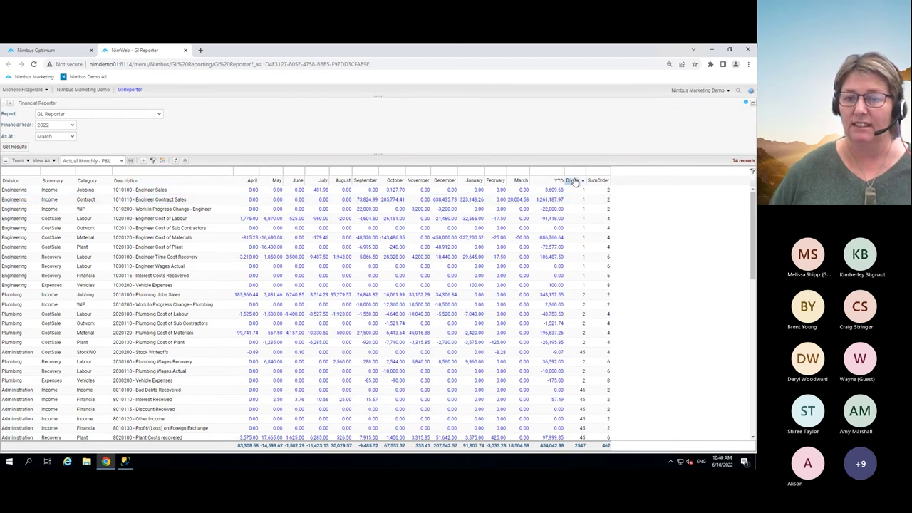
{"action": "left_click_drag", "start_coordinate": [573, 182], "coordinate": [25, 182]}
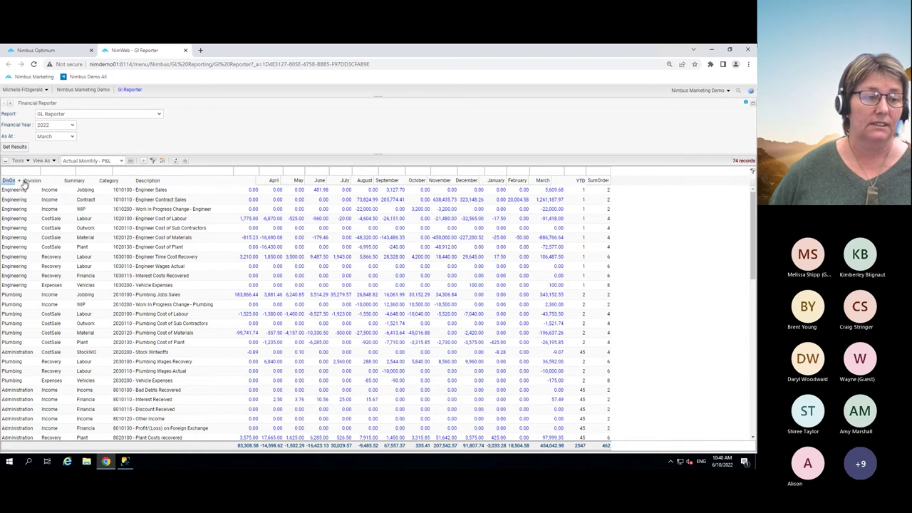
{"action": "left_click_drag", "start_coordinate": [597, 182], "coordinate": [75, 182]}
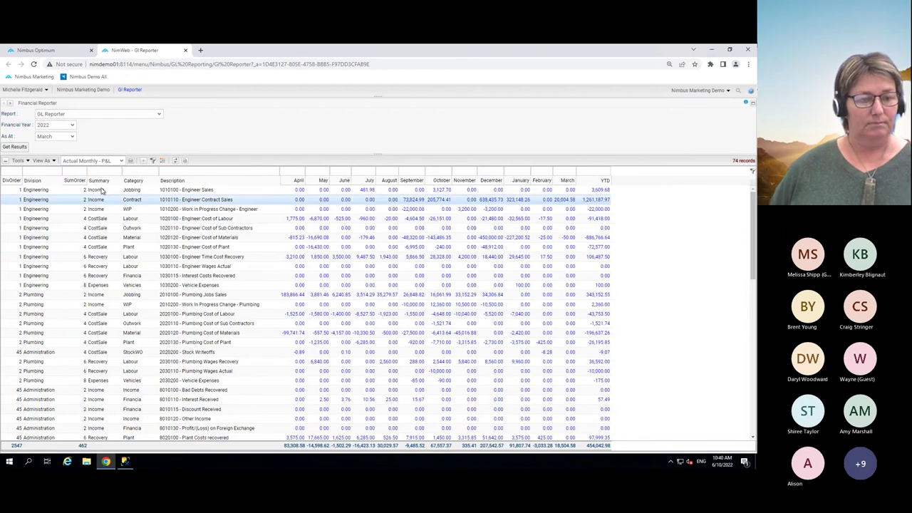
{"action": "left_click", "coordinate": [50, 219]}
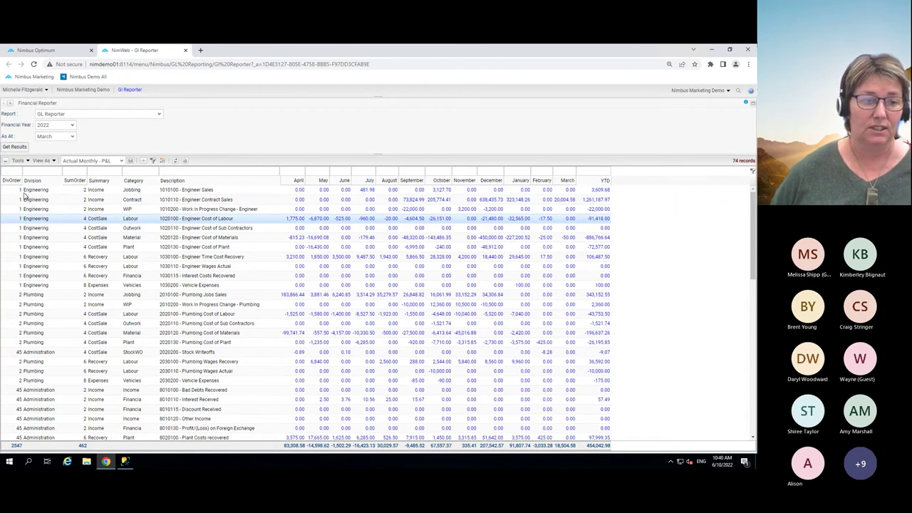
{"action": "left_click", "coordinate": [15, 182]}
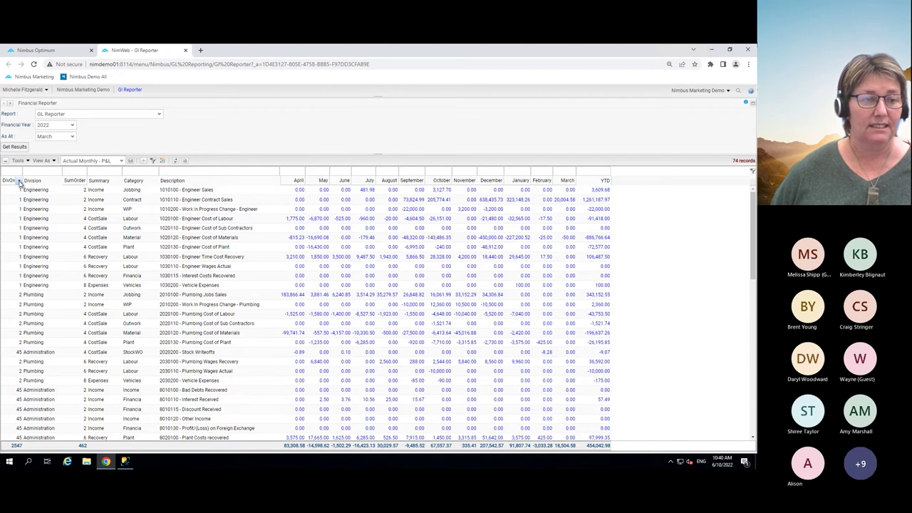
{"action": "left_click", "coordinate": [20, 183]}
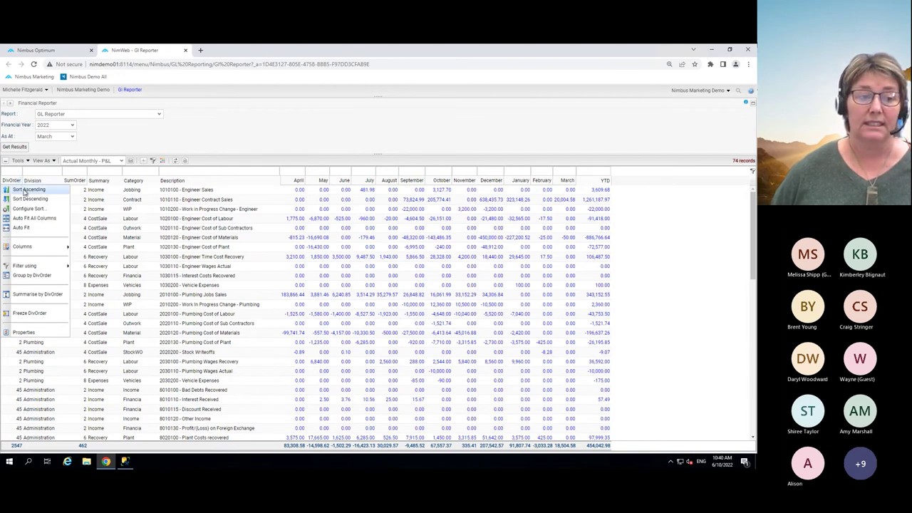
Sort ascending by DivOrder, then add SumOrder as the second sort level
{"action": "left_click", "coordinate": [25, 190]}
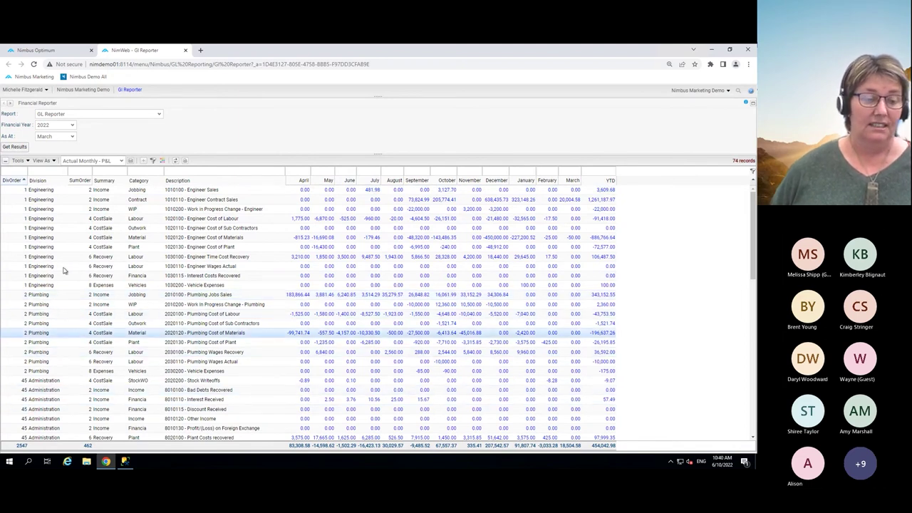
{"action": "left_click", "coordinate": [24, 181]}
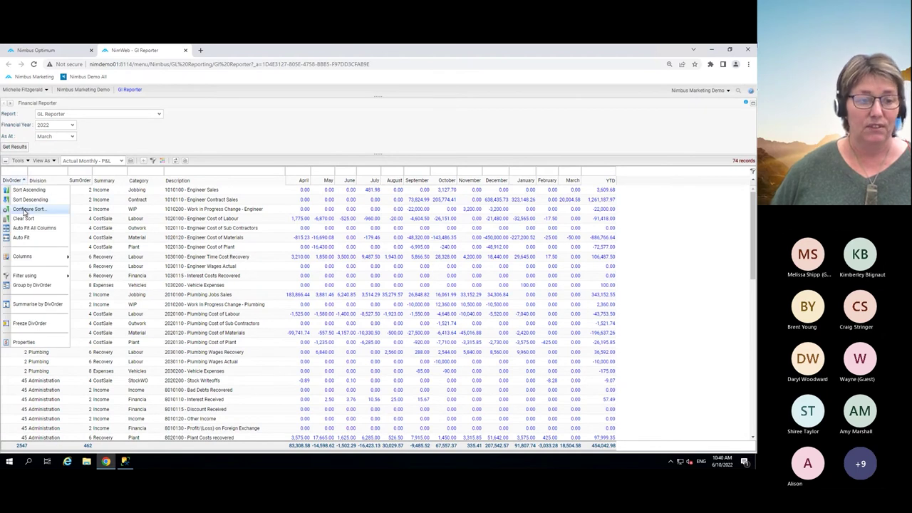
{"action": "left_click", "coordinate": [27, 209]}
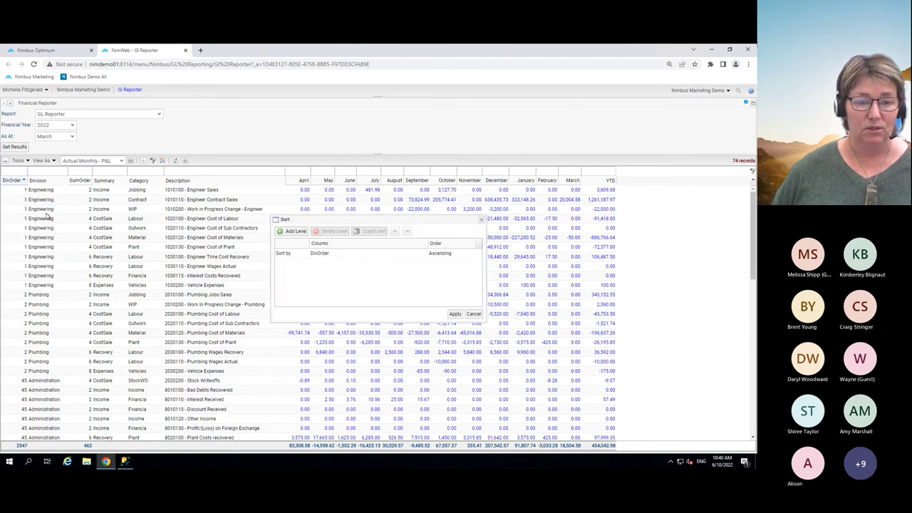
{"action": "left_click", "coordinate": [294, 233]}
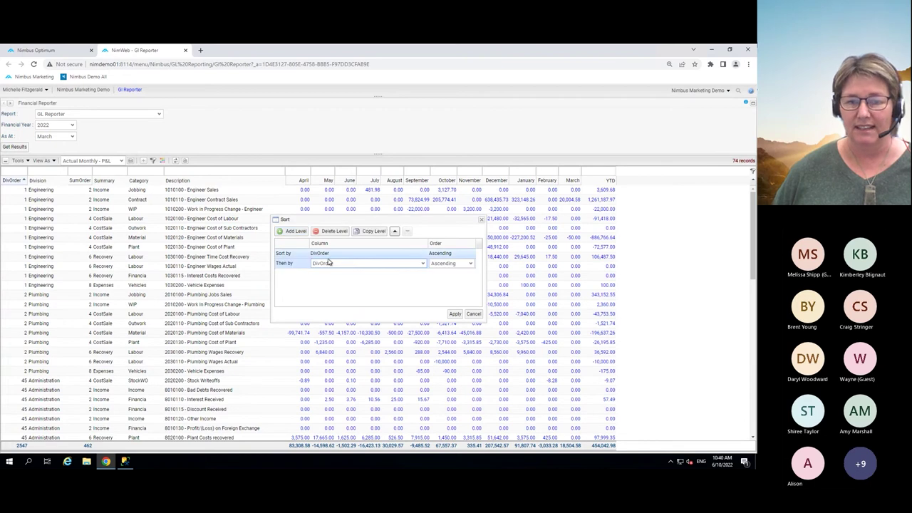
{"action": "left_click", "coordinate": [423, 264]}
{"action": "left_click", "coordinate": [333, 286]}
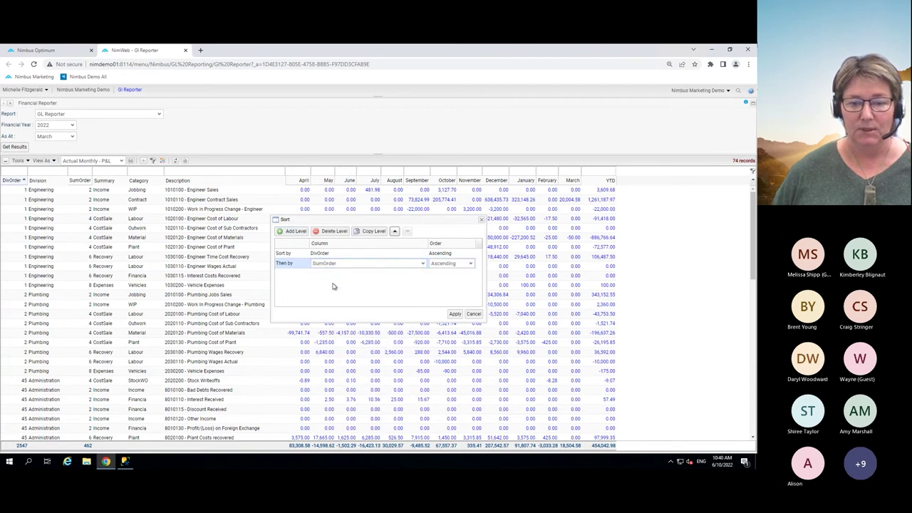
{"action": "left_click", "coordinate": [455, 314]}
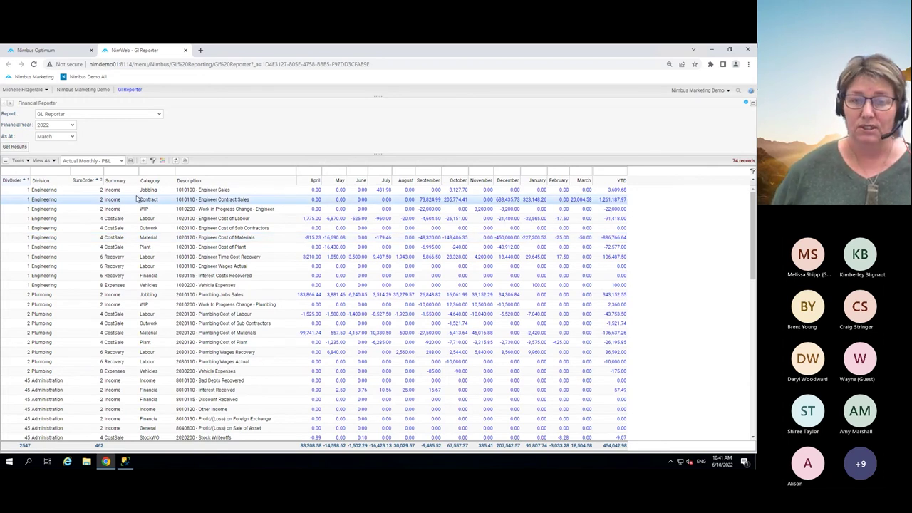
Save as a new Actual Monthly - P&L view with initials appended, visible to All Users
{"action": "left_click", "coordinate": [130, 162]}
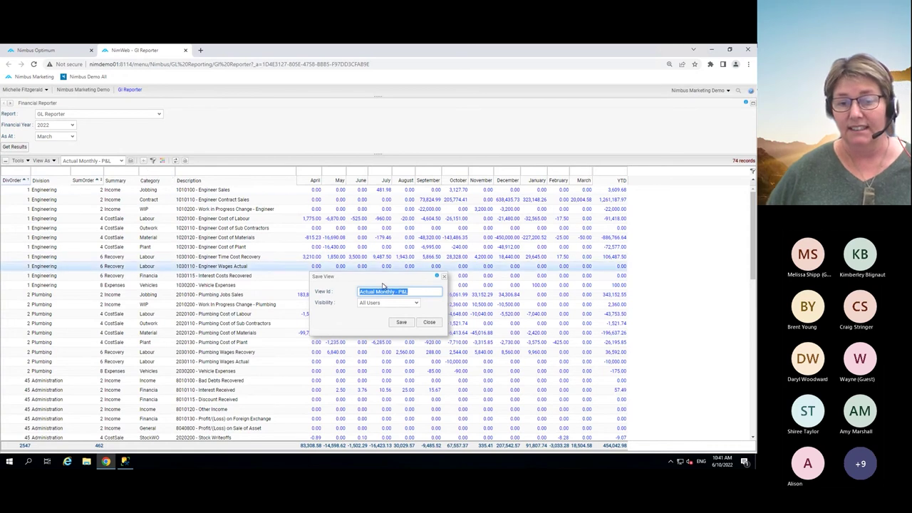
{"action": "left_click", "coordinate": [422, 293]}
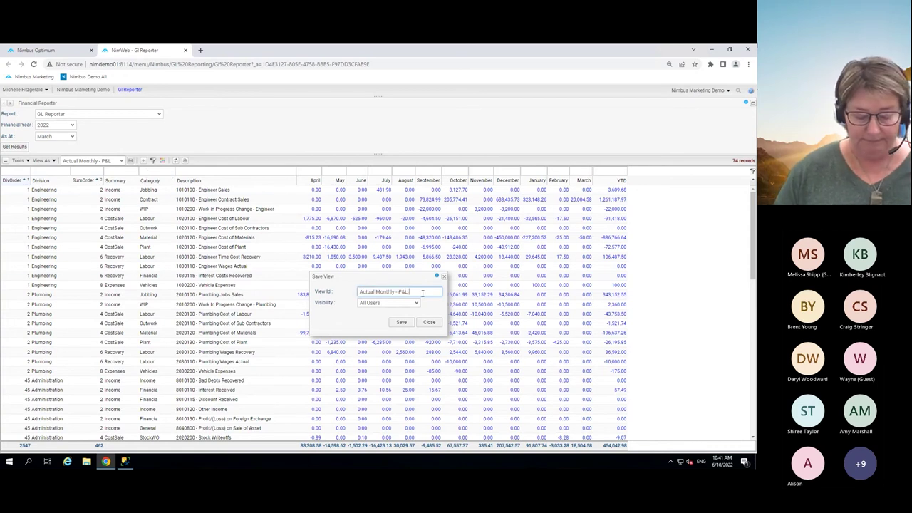
{"action": "type", "text": "MF"}
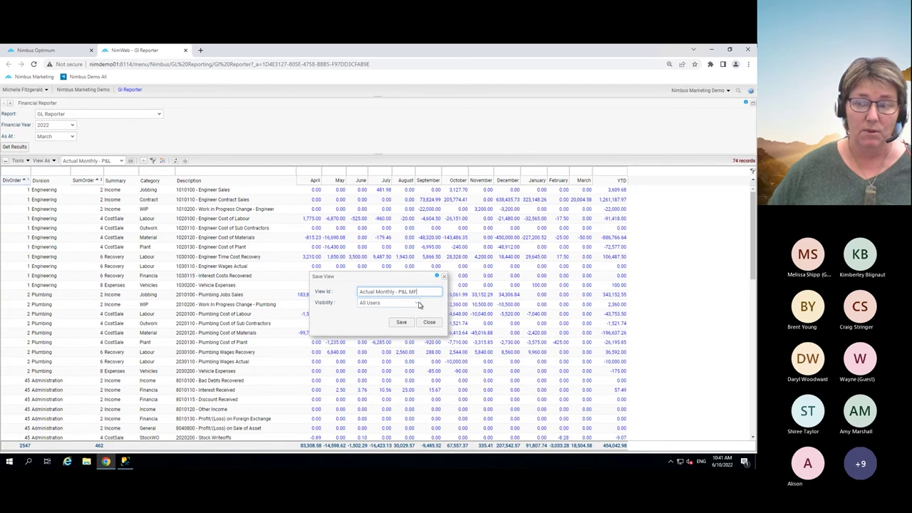
{"action": "left_click", "coordinate": [419, 305]}
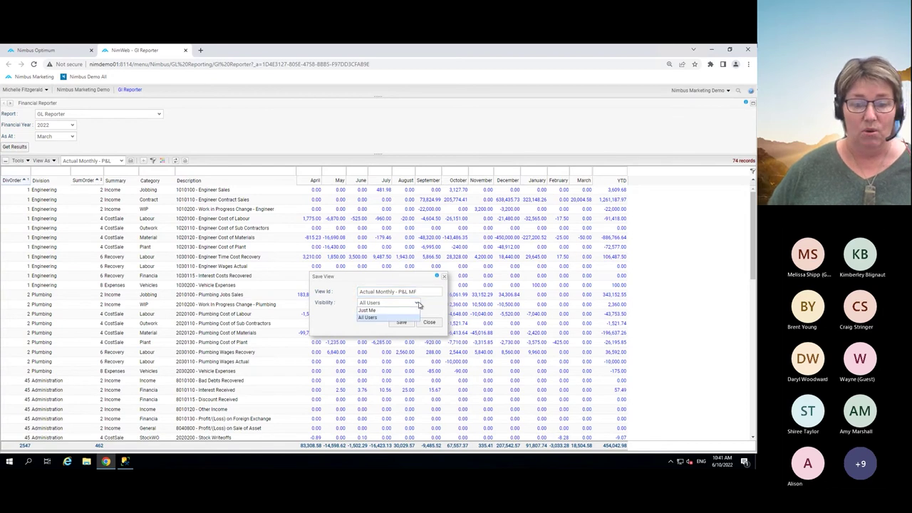
{"action": "left_click", "coordinate": [376, 318]}
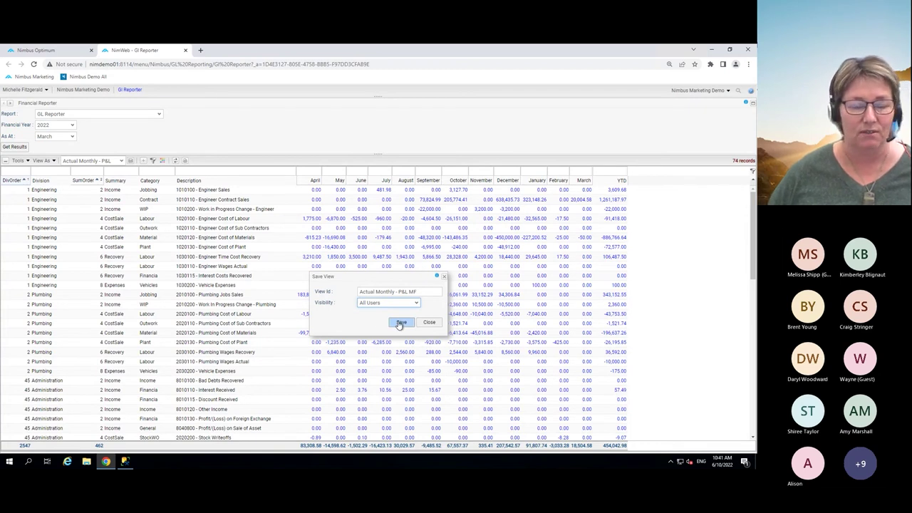
{"action": "left_click", "coordinate": [400, 322]}
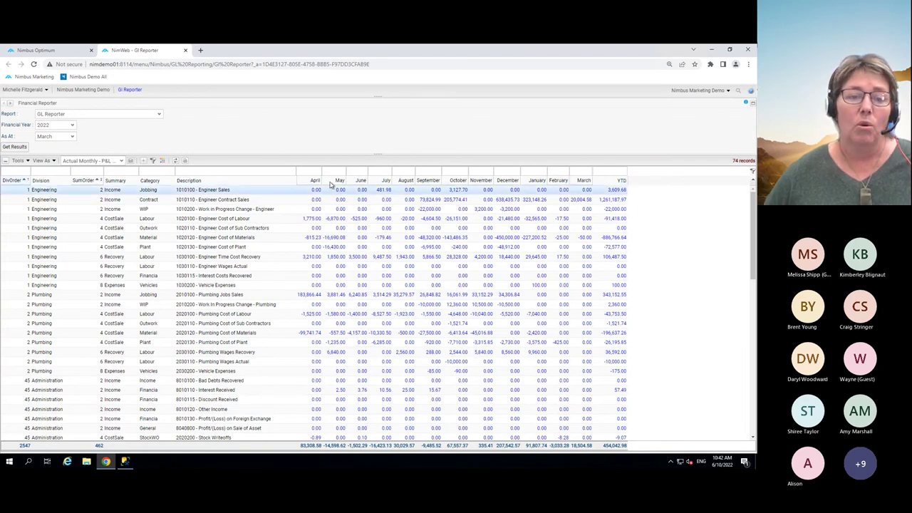
{"action": "left_click", "coordinate": [201, 172]}
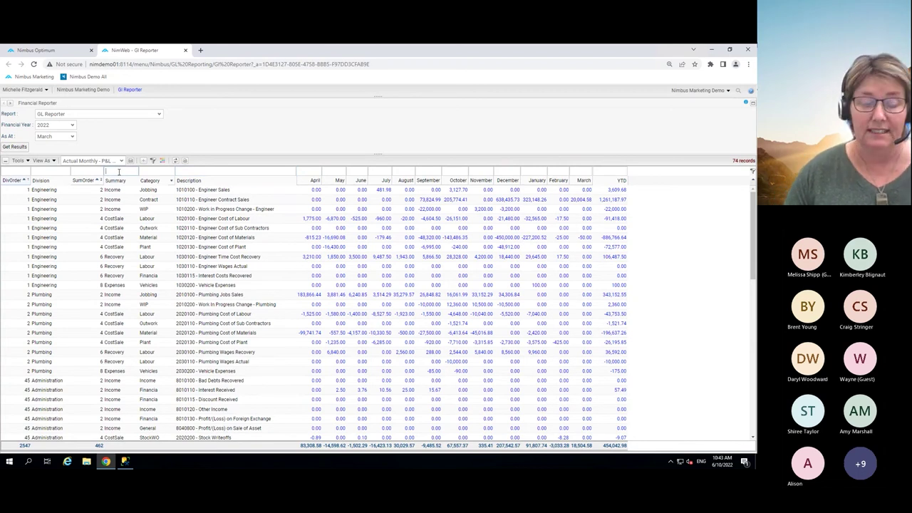
{"action": "type", "text": "ostsale"}
{"action": "key", "text": "Return"}
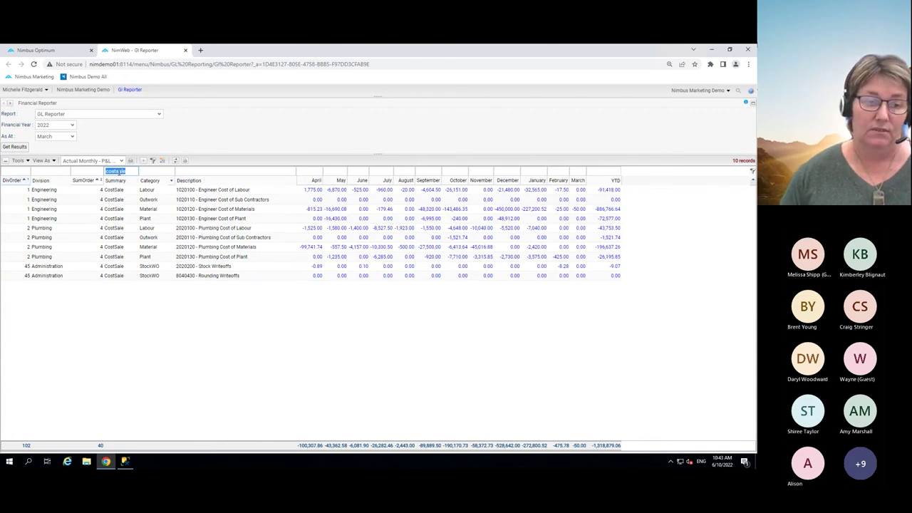
{"action": "key", "text": "BackSpace"}
{"action": "key", "text": "Return"}
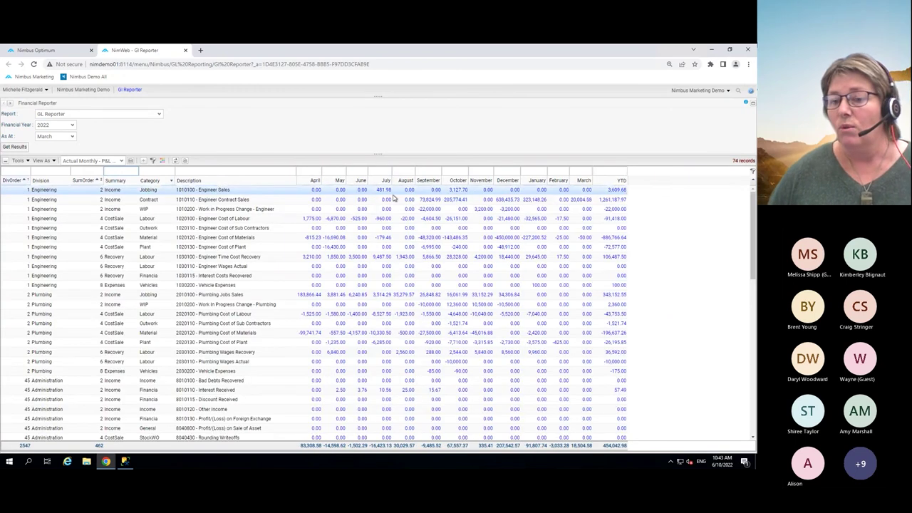
Filter the YTD column to values not equal to 0
{"action": "left_click", "coordinate": [621, 183]}
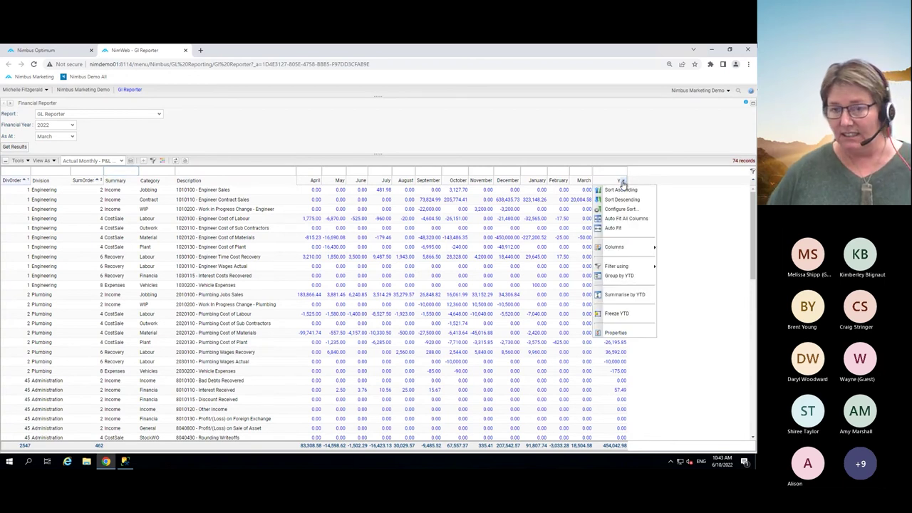
{"action": "mouse_move", "coordinate": [617, 267]}
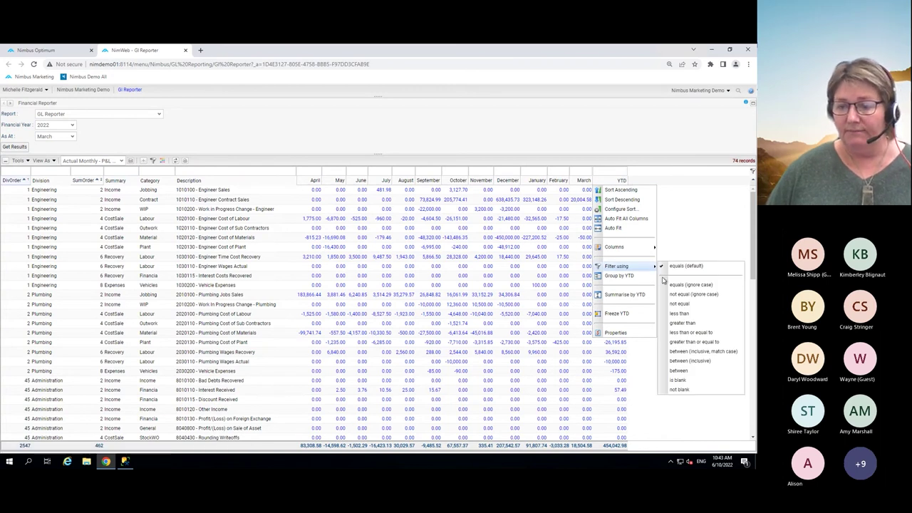
{"action": "left_click", "coordinate": [680, 304]}
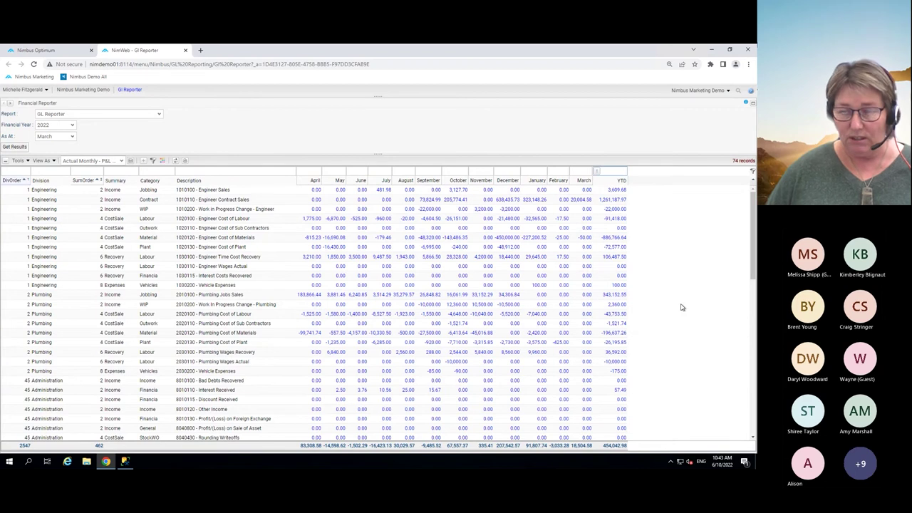
{"action": "type", "text": "0"}
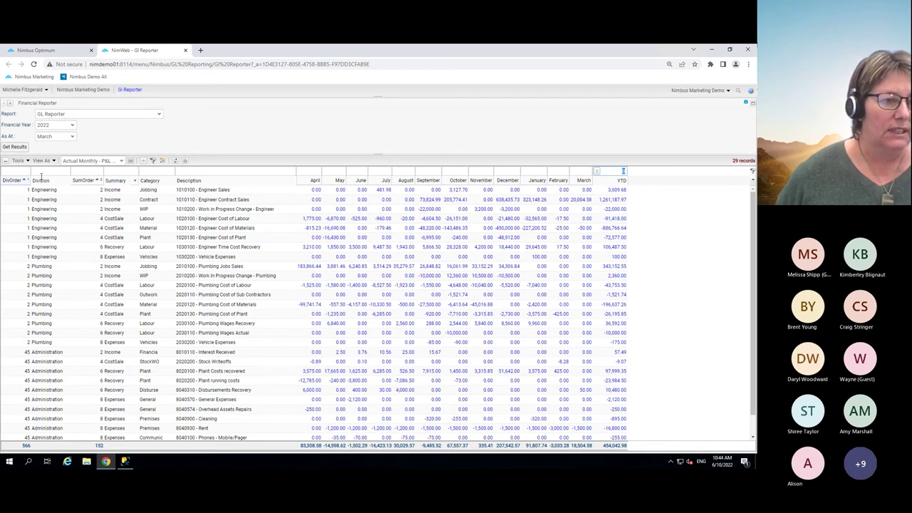
Group rows by Division and save as view 'Actual Monthly - P&L Div Group' for All Users
{"action": "left_click", "coordinate": [66, 182]}
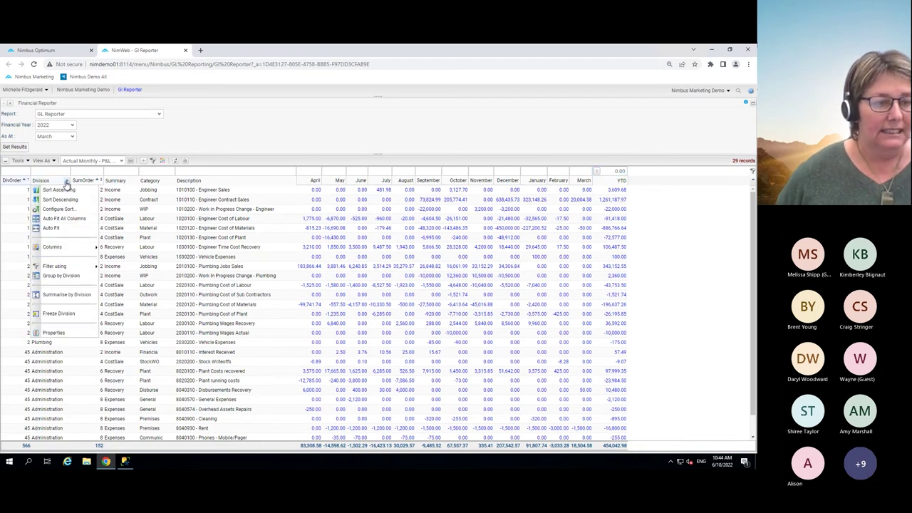
{"action": "left_click", "coordinate": [47, 275]}
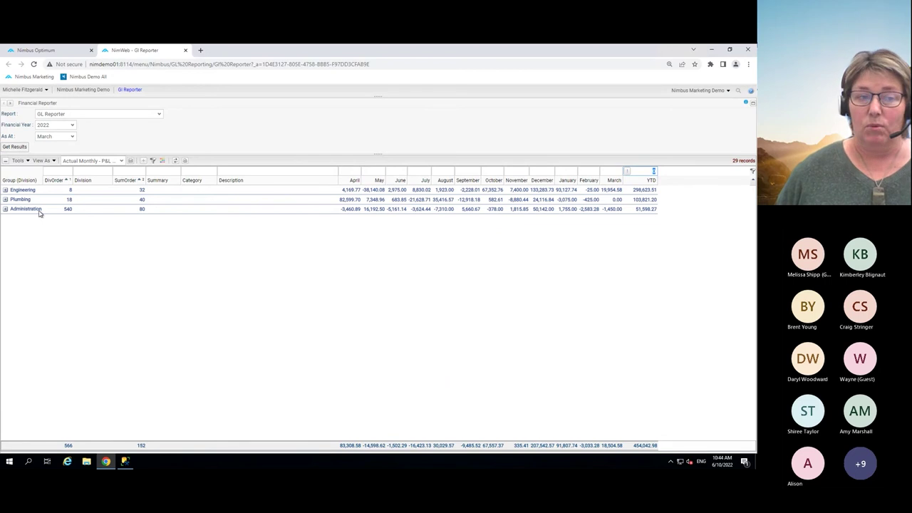
{"action": "left_click", "coordinate": [131, 160]}
{"action": "left_click", "coordinate": [432, 292]}
{"action": "type", "text": "MF"}
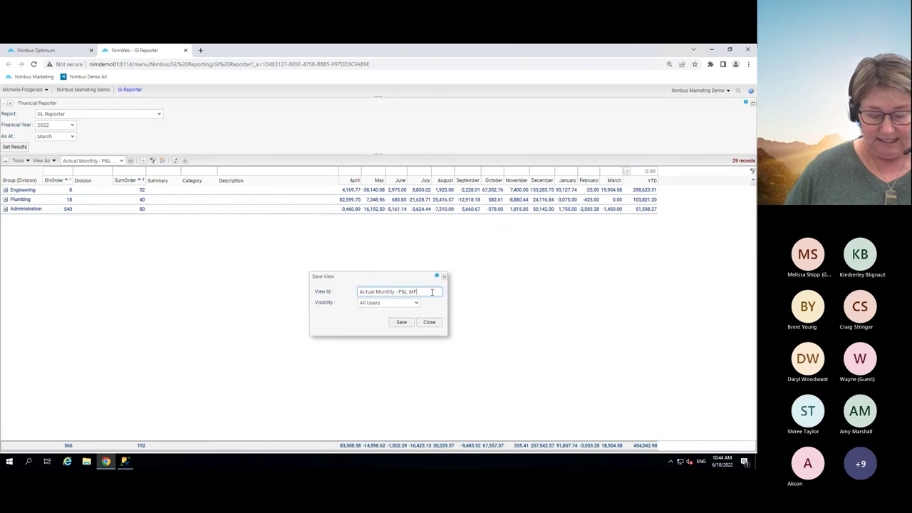
{"action": "key", "text": "BackSpace"}
{"action": "key", "text": "BackSpace"}
{"action": "key", "text": "BackSpace"}
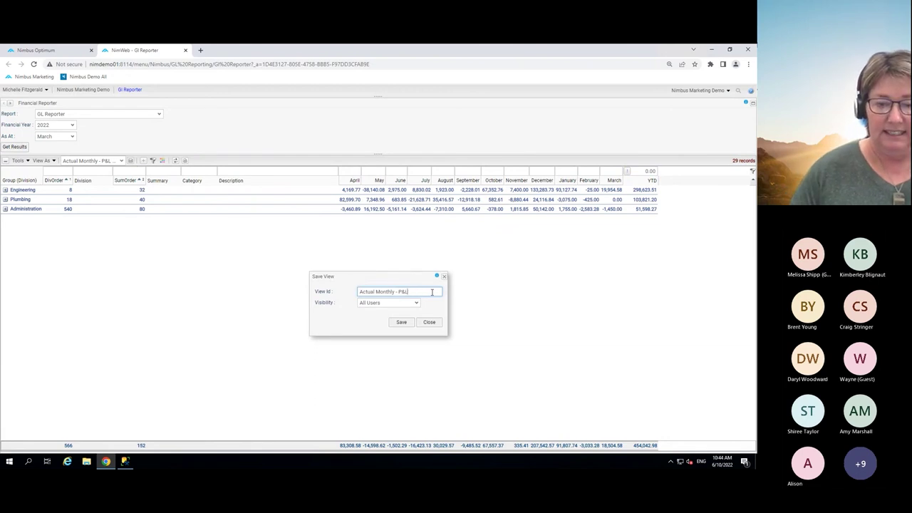
{"action": "type", "text": "Div Group"}
{"action": "left_click", "coordinate": [402, 322]}
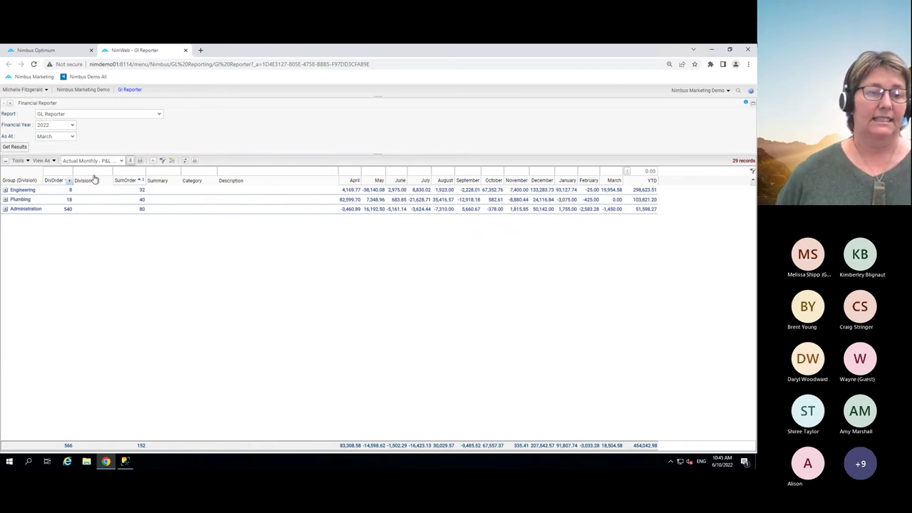
{"action": "left_click", "coordinate": [122, 161]}
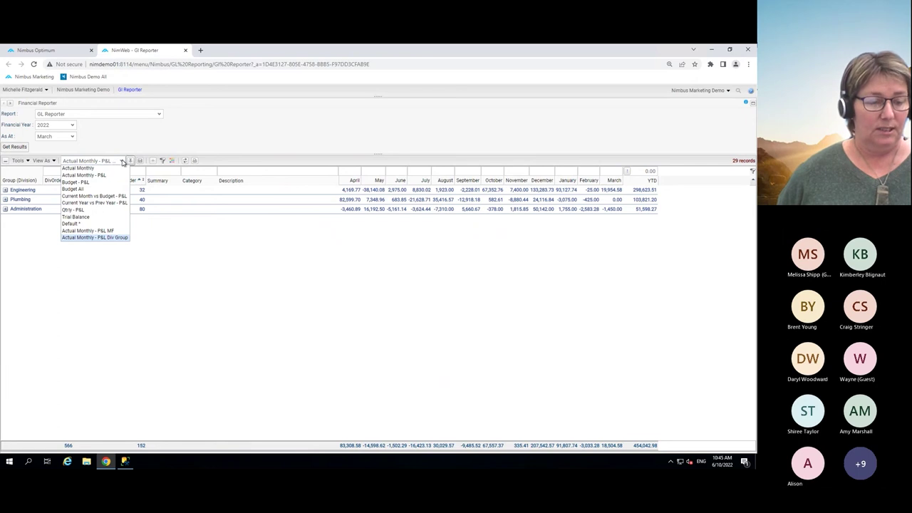
Load Actual Monthly - P&L, then switch to the saved Actual Monthly - P&L Div Group view
{"action": "left_click", "coordinate": [99, 176]}
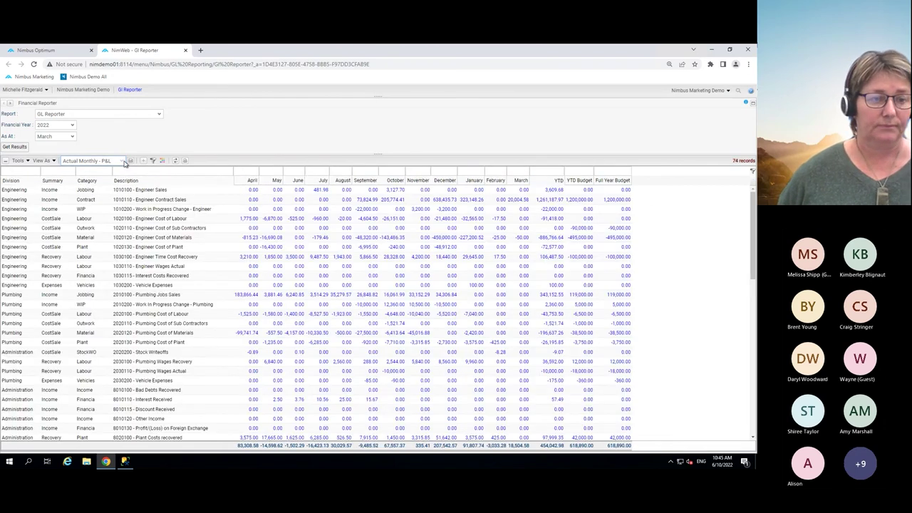
{"action": "left_click", "coordinate": [124, 162]}
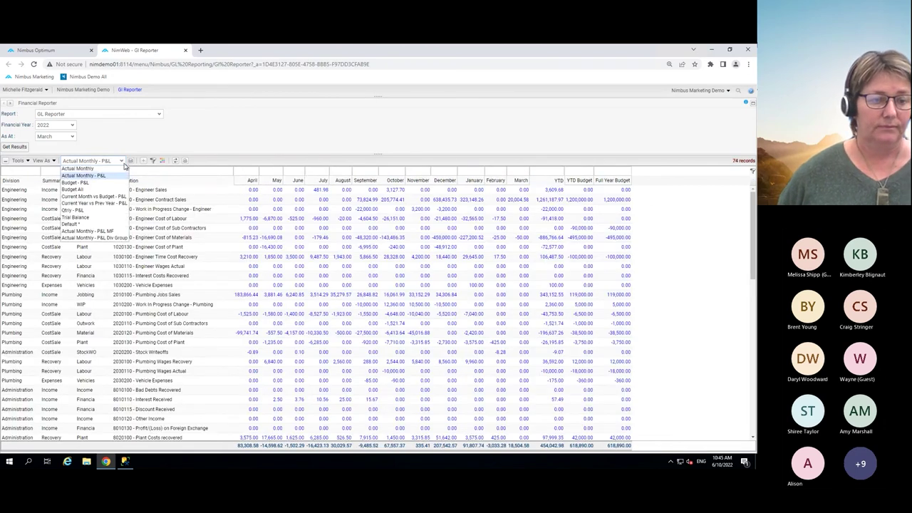
{"action": "left_click", "coordinate": [113, 238]}
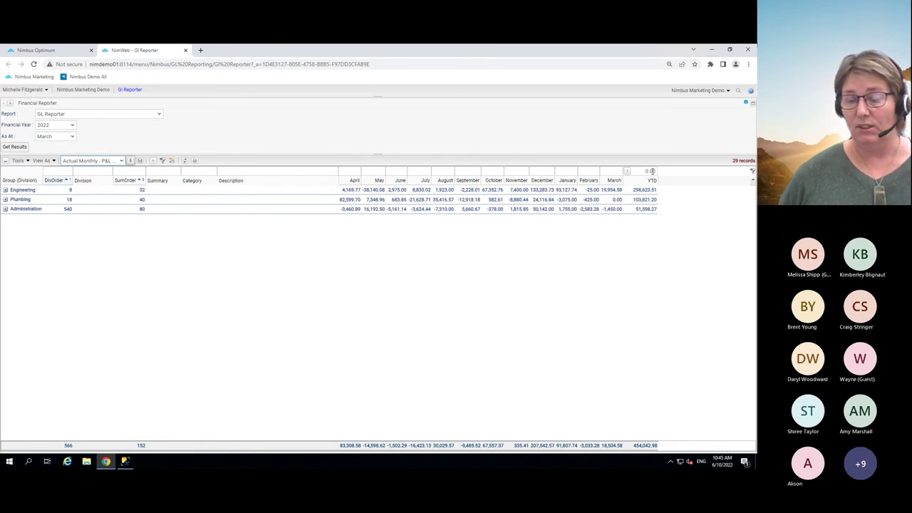
Expand the Engineering and Plumbing groups, then ungroup Division for a flat 29-record list
{"action": "left_click", "coordinate": [5, 190]}
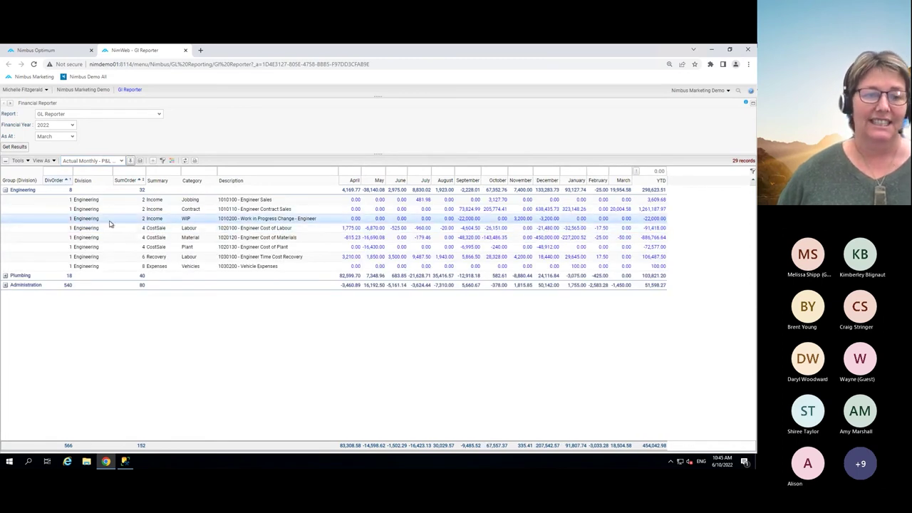
{"action": "left_click", "coordinate": [5, 276]}
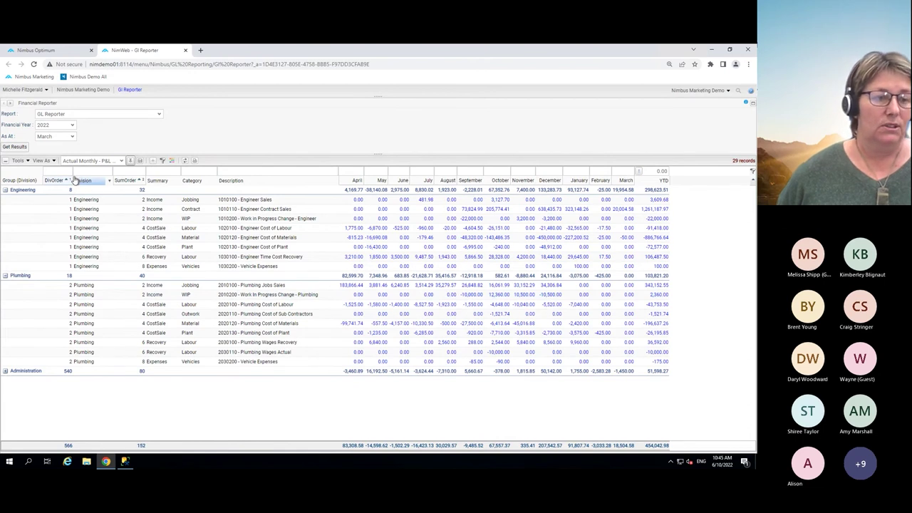
{"action": "left_click", "coordinate": [108, 182]}
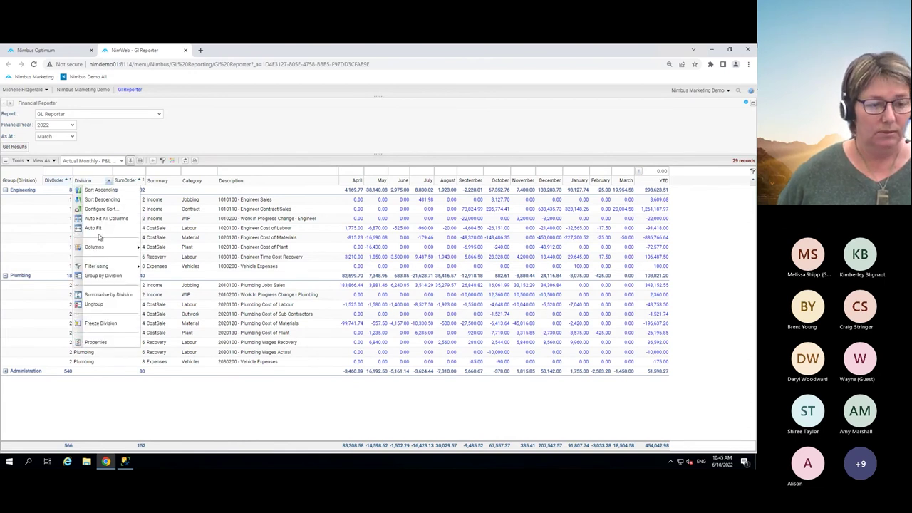
{"action": "left_click", "coordinate": [95, 304]}
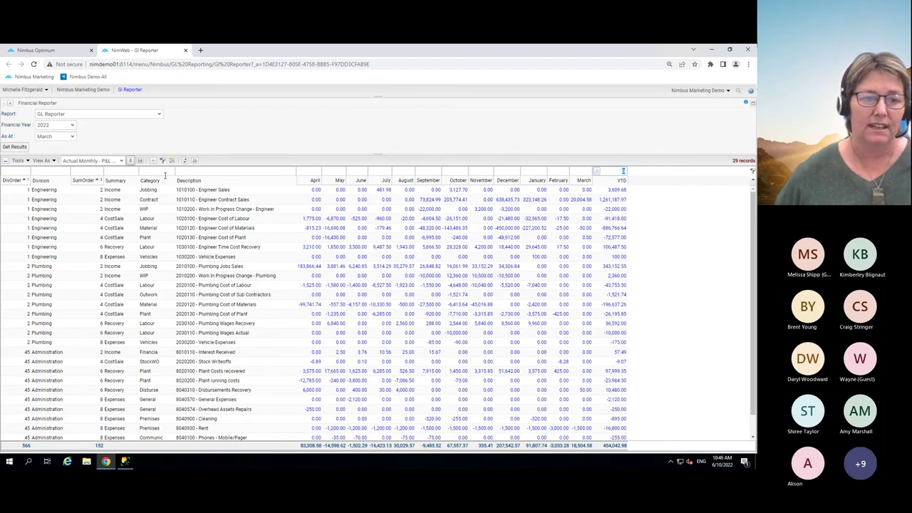
Load the saved Qtrly - P&L view with Q1–Q4 and last-year quarter columns
{"action": "left_click", "coordinate": [120, 162]}
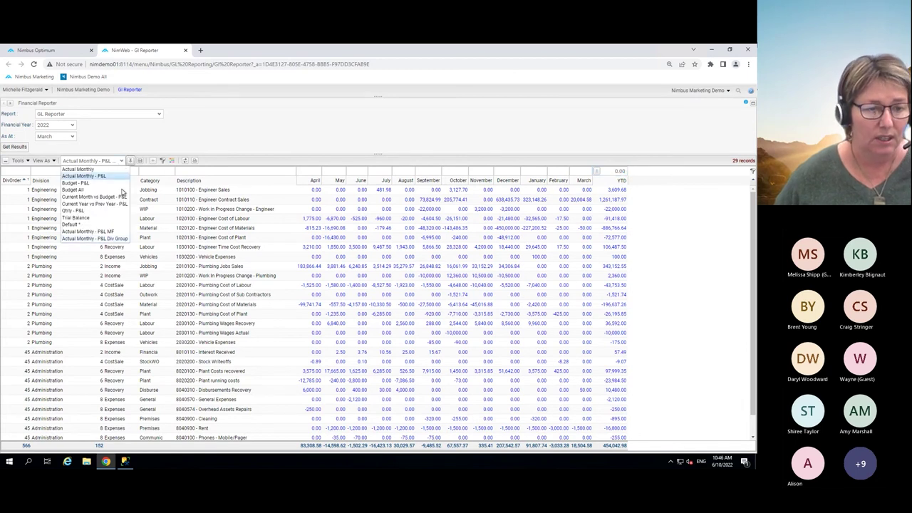
{"action": "left_click", "coordinate": [85, 212]}
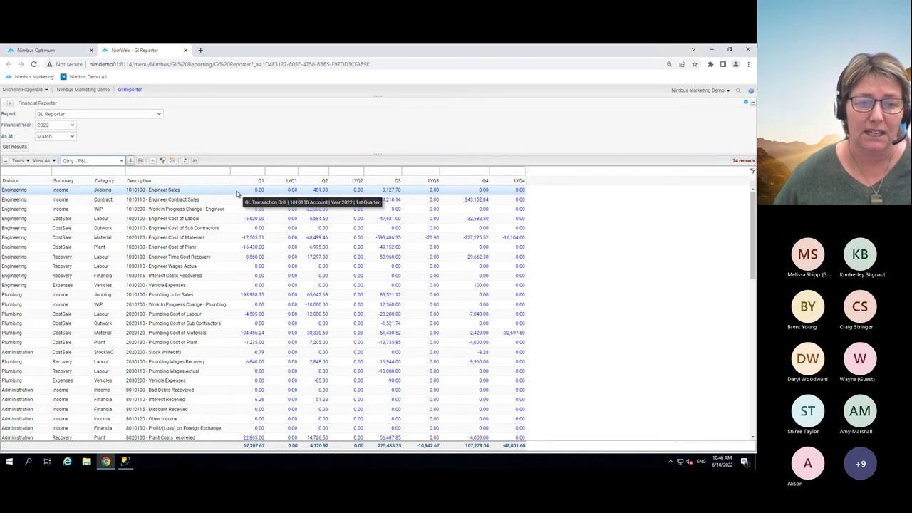
Untick the LYQ1, LYQ2 and LYQ3 columns so only Q1–Q4 quarters show
{"action": "left_click", "coordinate": [152, 162]}
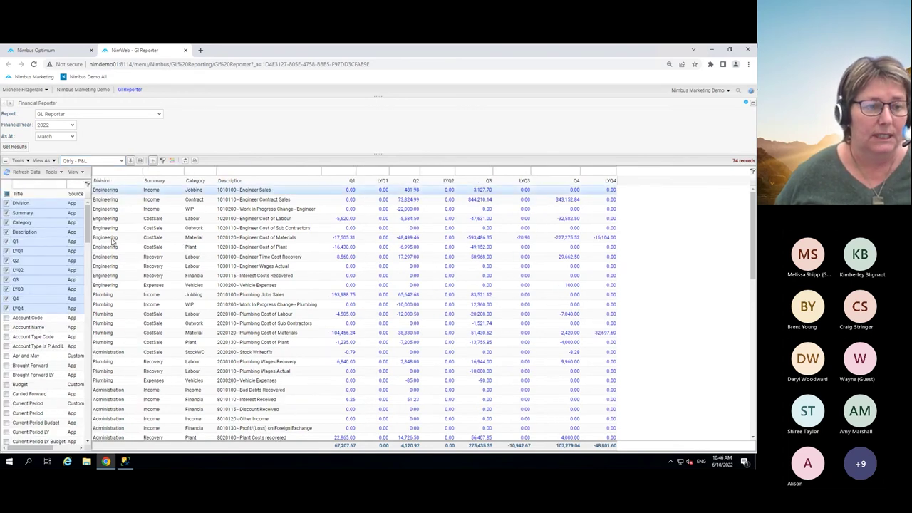
{"action": "left_click", "coordinate": [6, 289]}
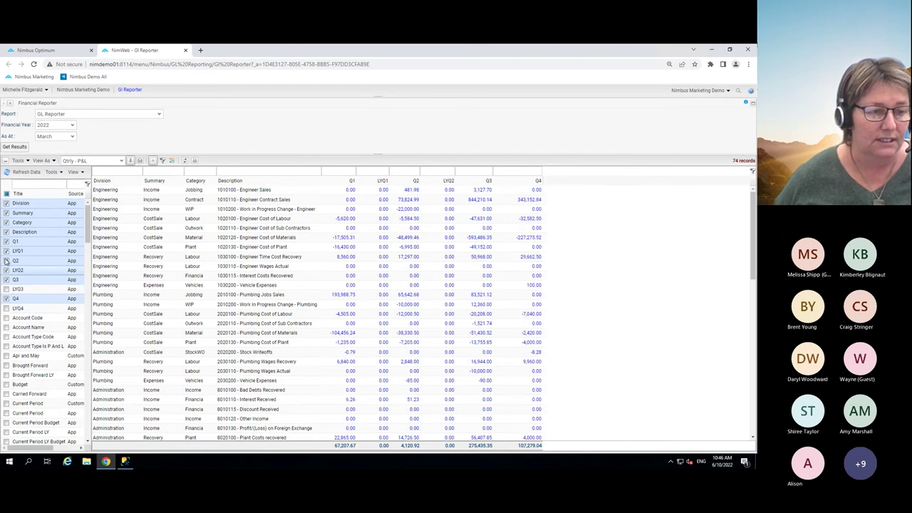
{"action": "left_click", "coordinate": [6, 270]}
{"action": "left_click", "coordinate": [6, 251]}
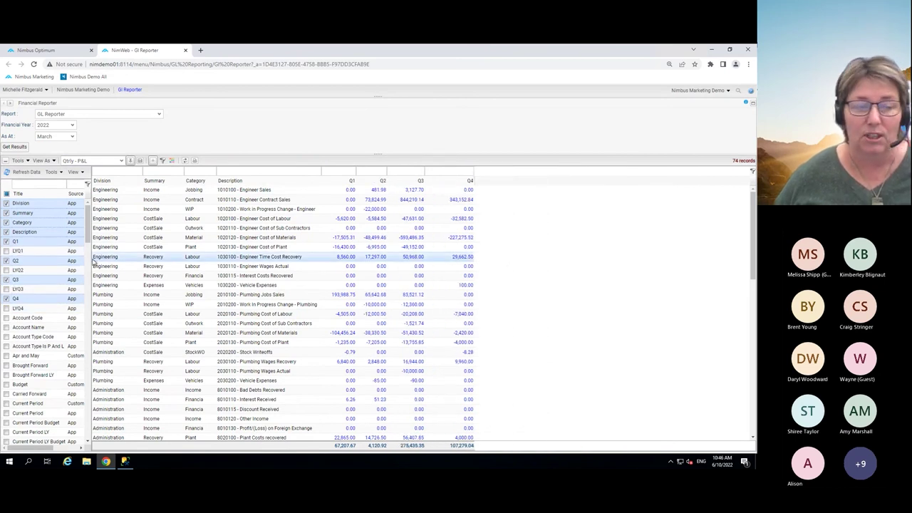
{"action": "left_click", "coordinate": [152, 163]}
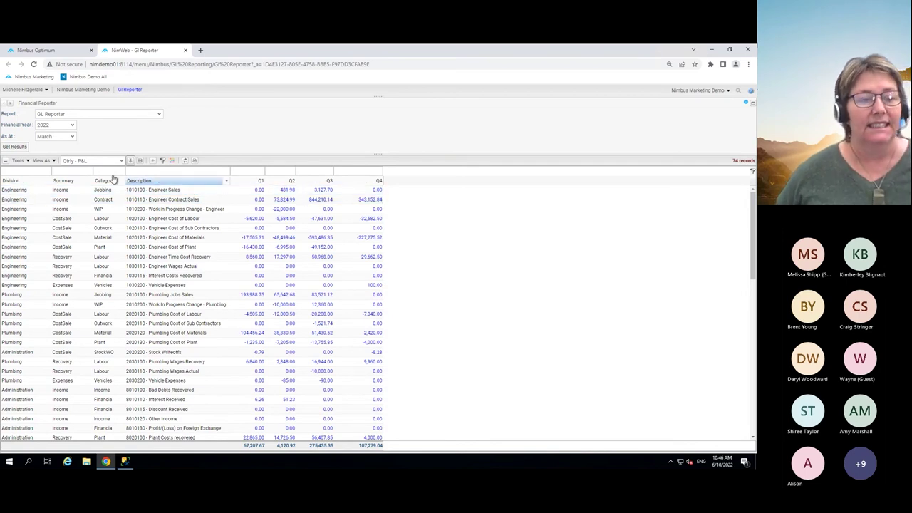
{"action": "left_click", "coordinate": [48, 183]}
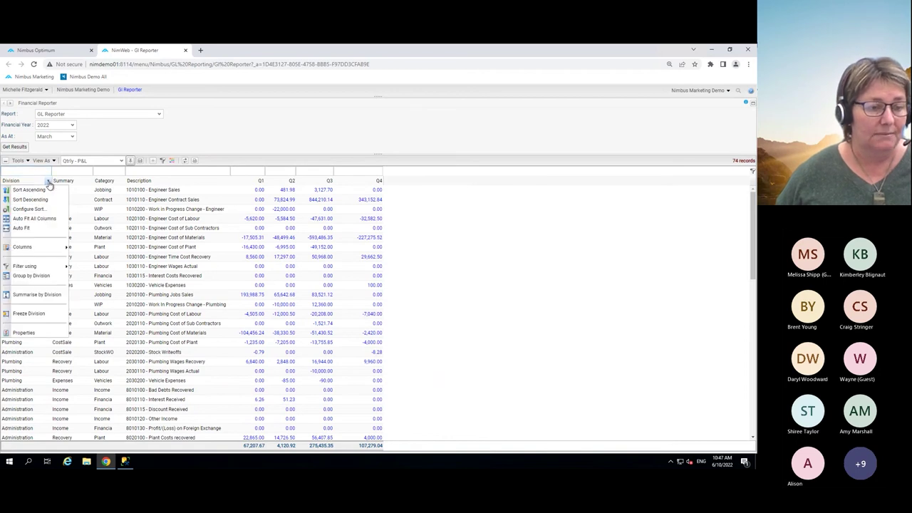
{"action": "left_click", "coordinate": [25, 171]}
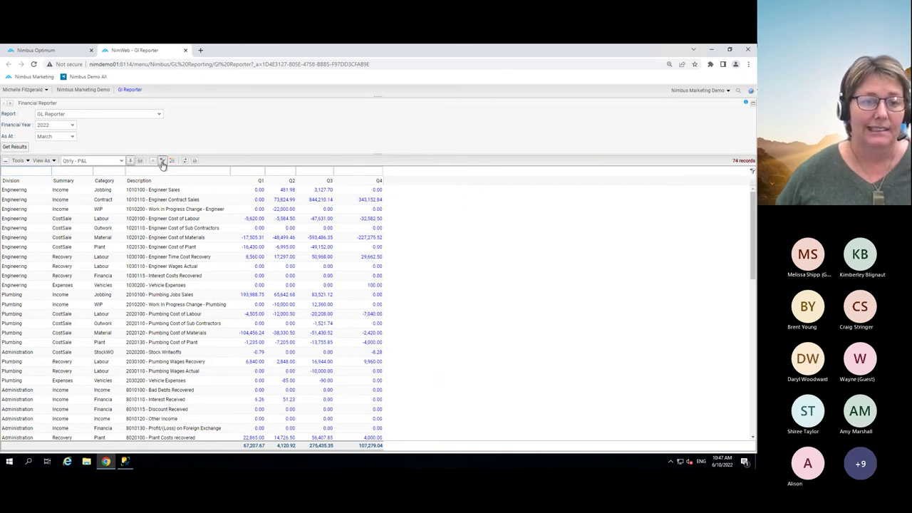
Apply an or-filter for Division containing Engineer or Plumb, leaving 20 records
{"action": "left_click", "coordinate": [162, 163]}
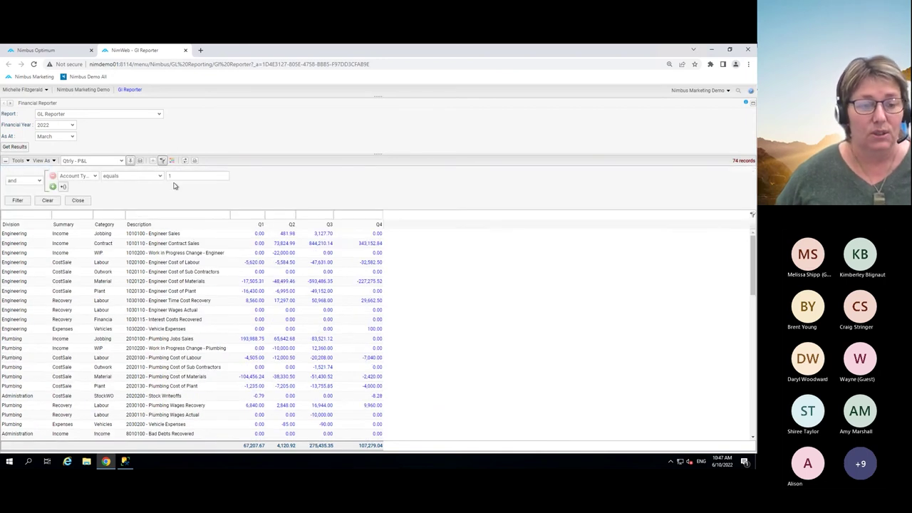
{"action": "left_click", "coordinate": [62, 188]}
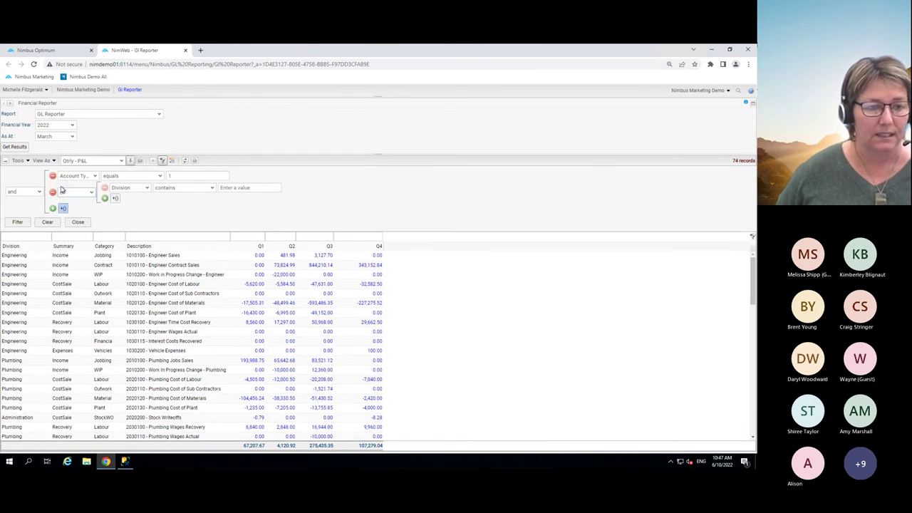
{"action": "left_click", "coordinate": [225, 187]}
{"action": "type", "text": "Engineer"}
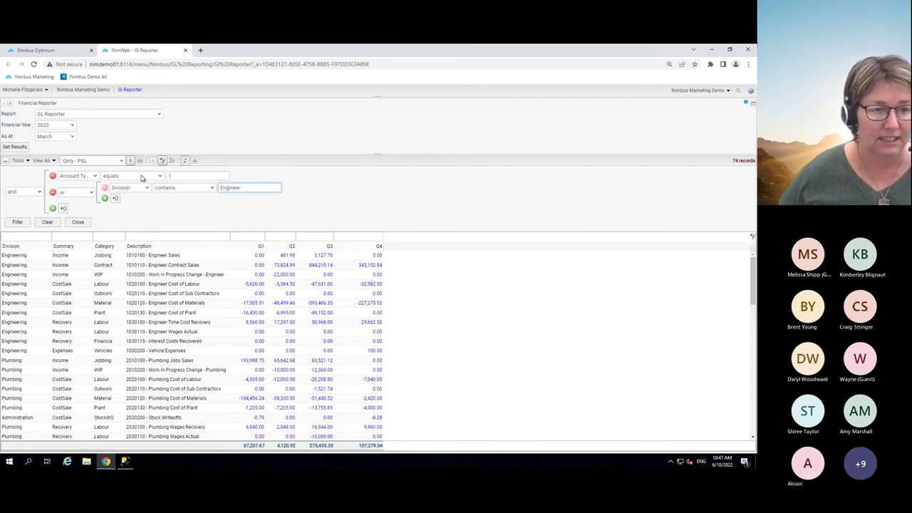
{"action": "left_click", "coordinate": [104, 198]}
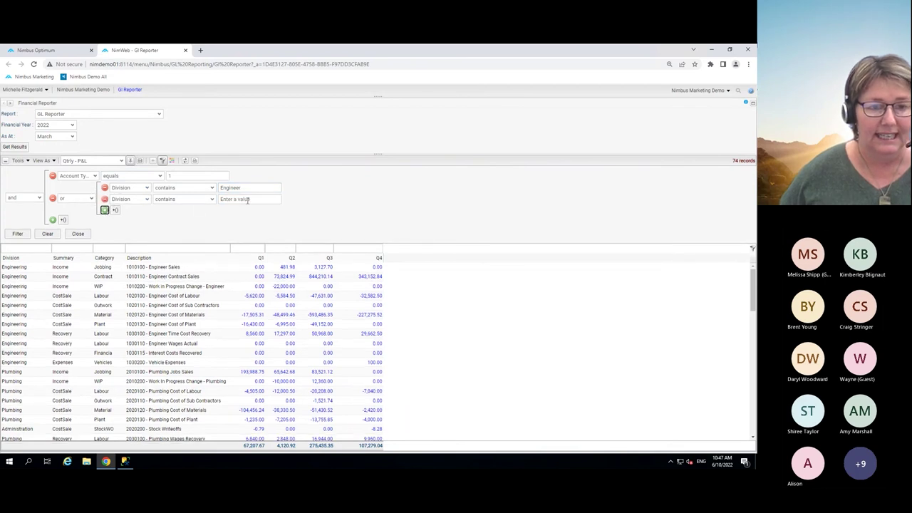
{"action": "left_click", "coordinate": [248, 199]}
{"action": "type", "text": "Plumb"}
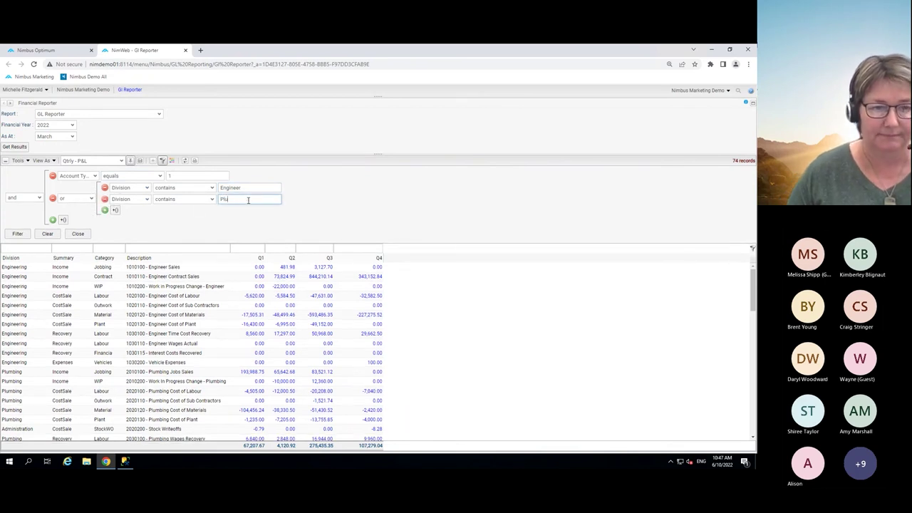
{"action": "left_click", "coordinate": [16, 234]}
{"action": "left_click", "coordinate": [85, 235]}
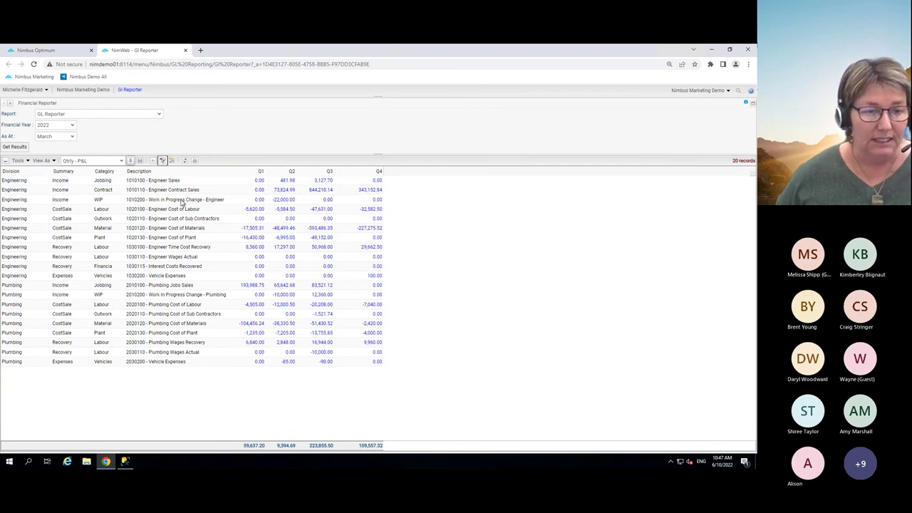
Add a Summary equals Income condition to the filter, leaving five income records
{"action": "left_click", "coordinate": [163, 162]}
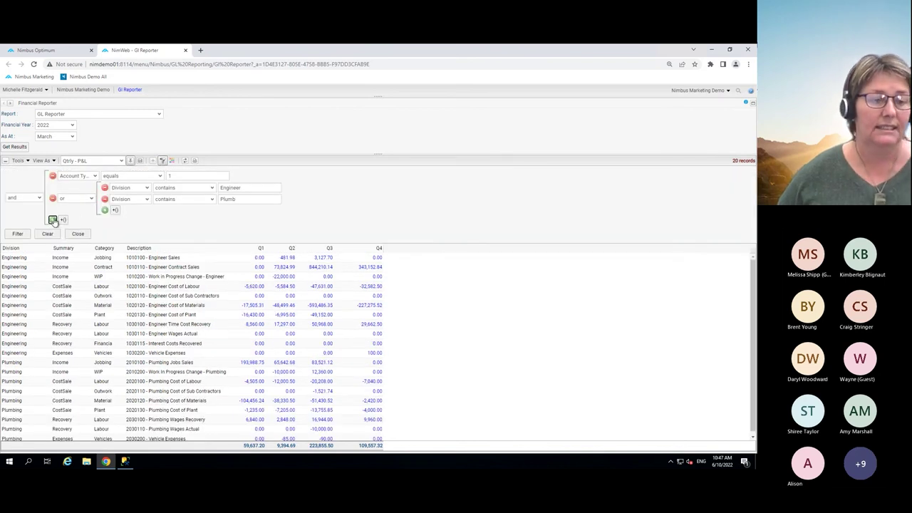
{"action": "left_click", "coordinate": [54, 220]}
{"action": "left_click", "coordinate": [94, 221]}
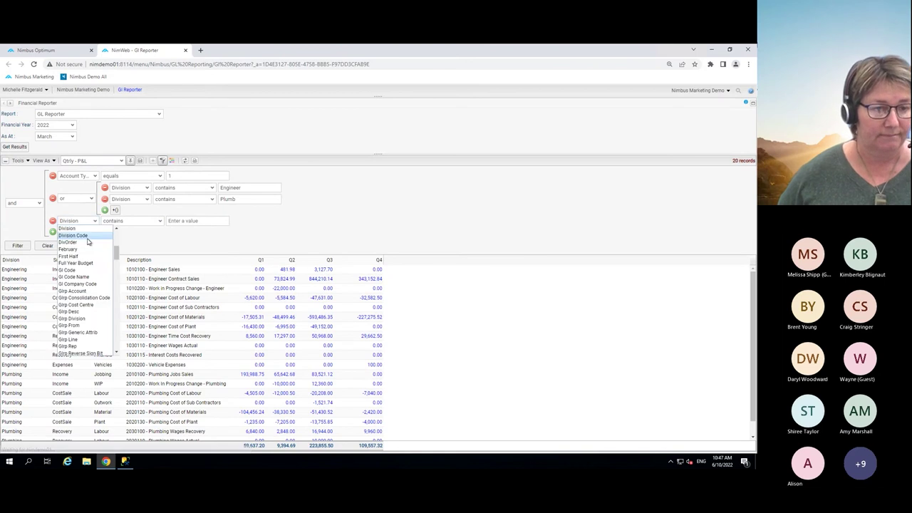
{"action": "scroll", "coordinate": [114, 249], "scroll_direction": "down", "scroll_amount": 3}
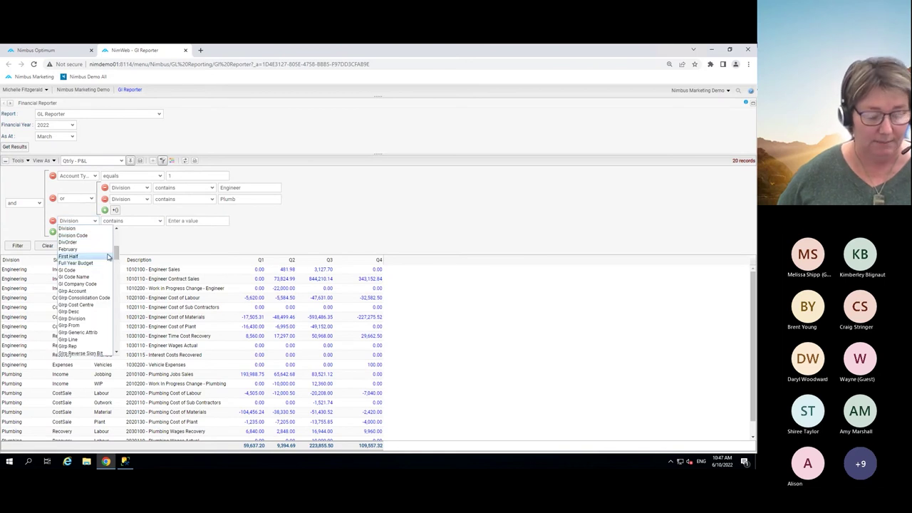
{"action": "scroll", "coordinate": [107, 256], "scroll_direction": "down", "scroll_amount": 2}
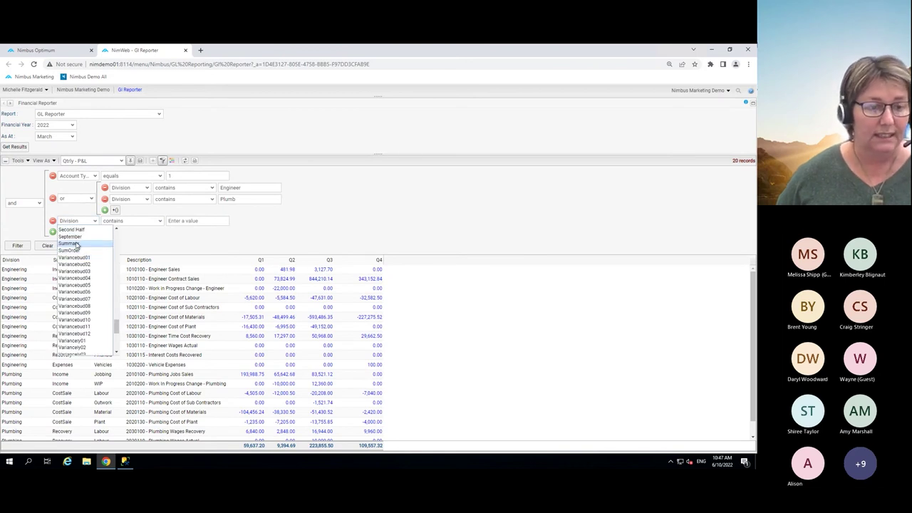
{"action": "left_click", "coordinate": [96, 244]}
{"action": "left_click", "coordinate": [181, 221]}
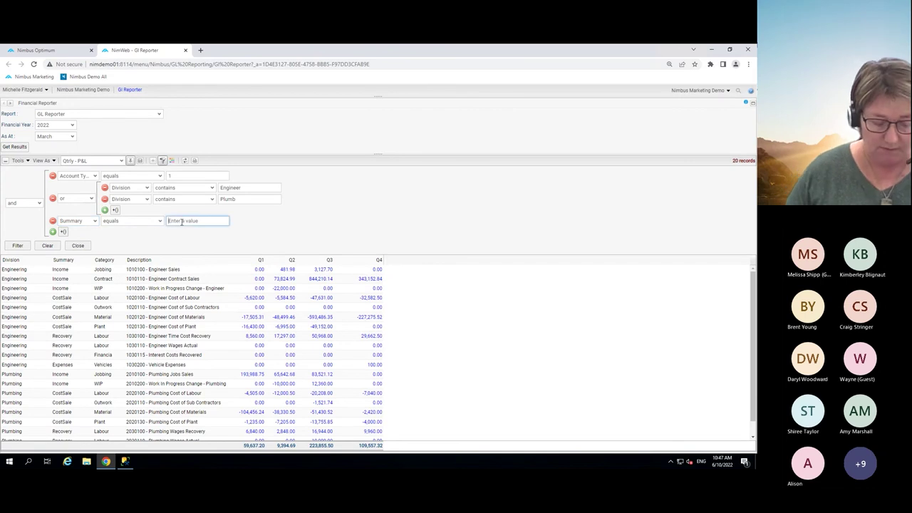
{"action": "type", "text": "Income"}
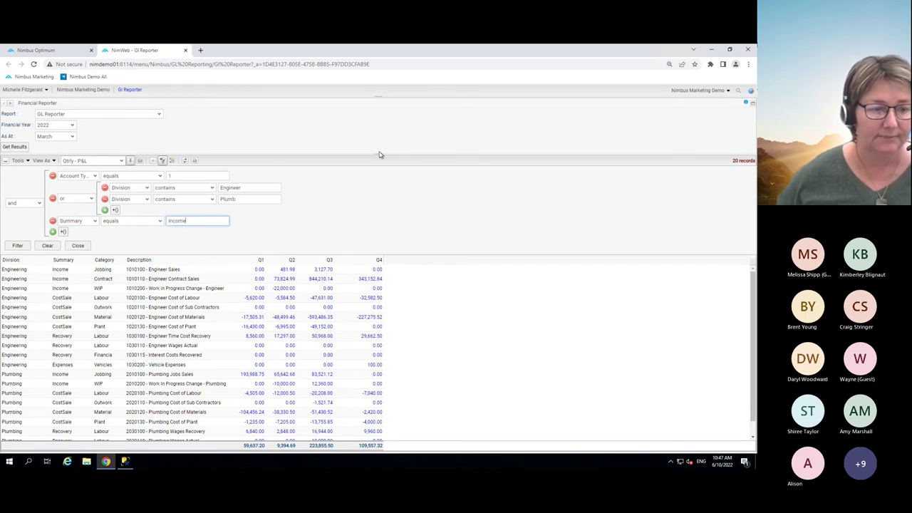
{"action": "left_click", "coordinate": [29, 249]}
{"action": "left_click", "coordinate": [68, 246]}
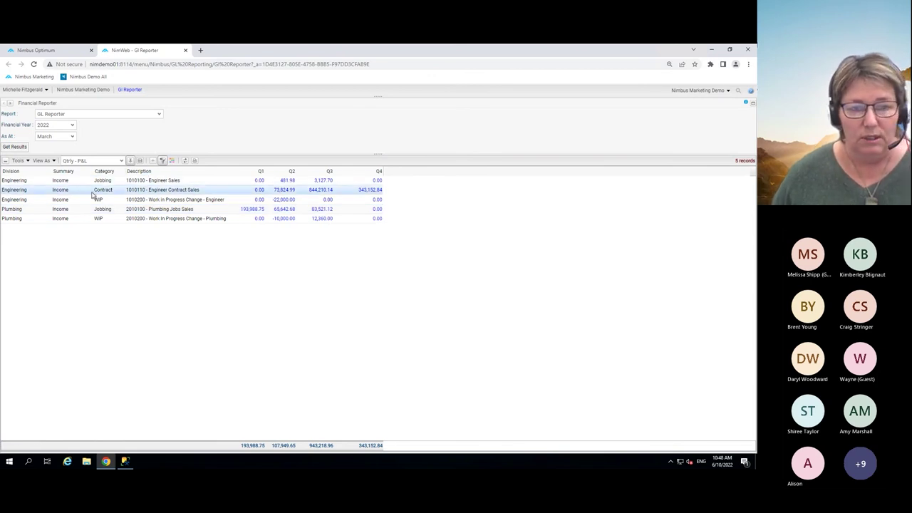
{"action": "left_click", "coordinate": [184, 200]}
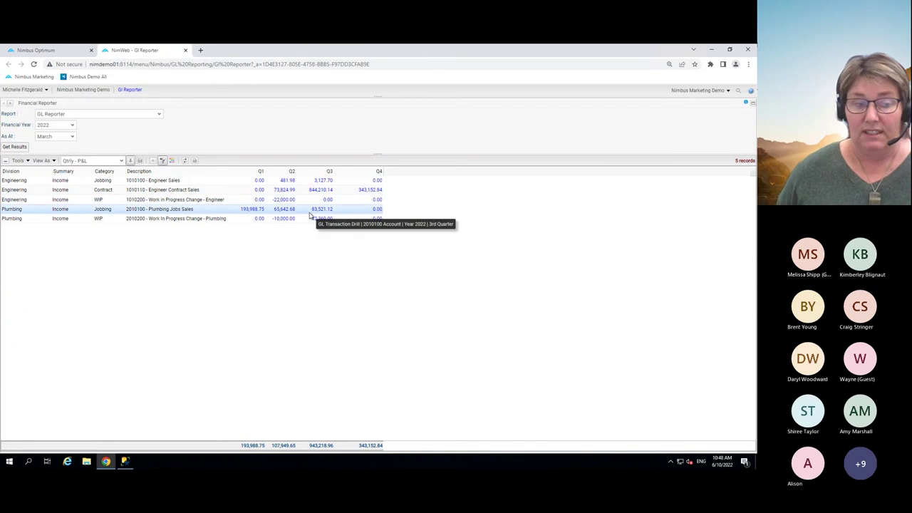
Group the five income rows by Division into Plumbing and Engineering totals
{"action": "left_click", "coordinate": [48, 174]}
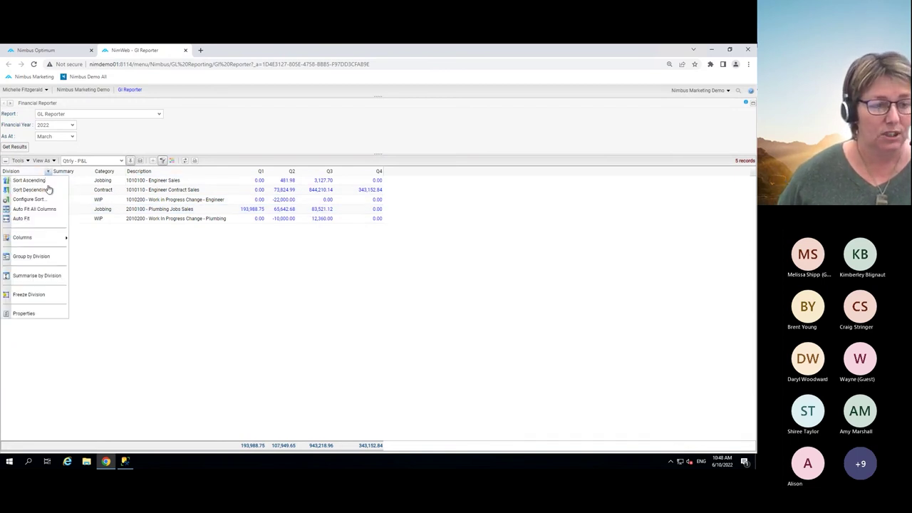
{"action": "left_click", "coordinate": [36, 257]}
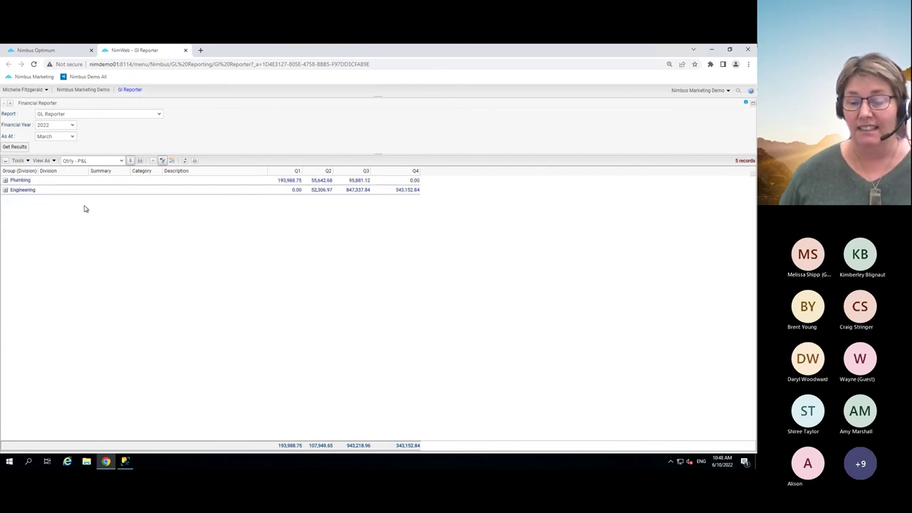
Display the grouped data as a horizontal bar chart and read values like Engineering Q3 847,337.84
{"action": "left_click", "coordinate": [54, 162]}
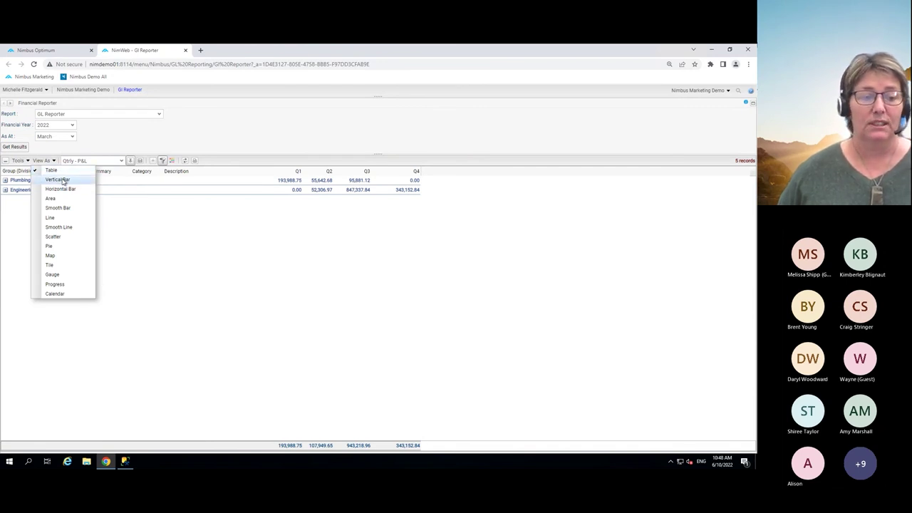
{"action": "left_click", "coordinate": [62, 190]}
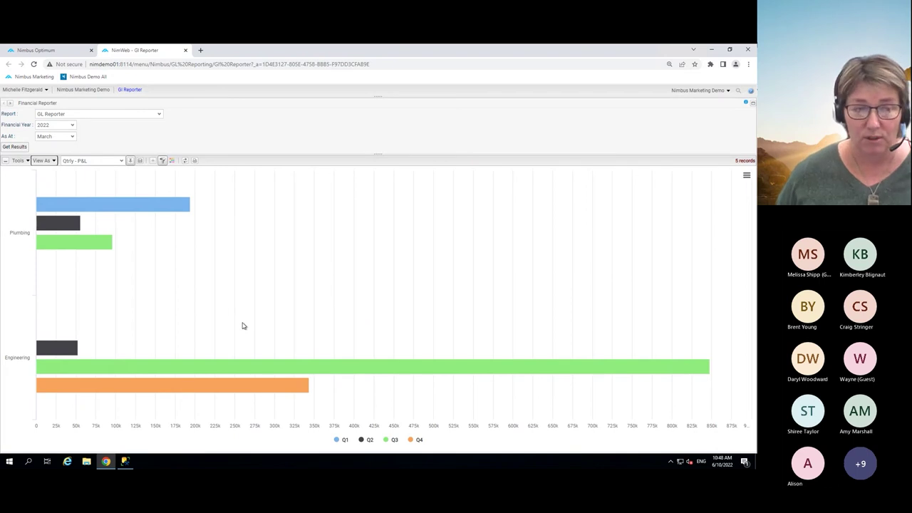
{"action": "mouse_move", "coordinate": [65, 219]}
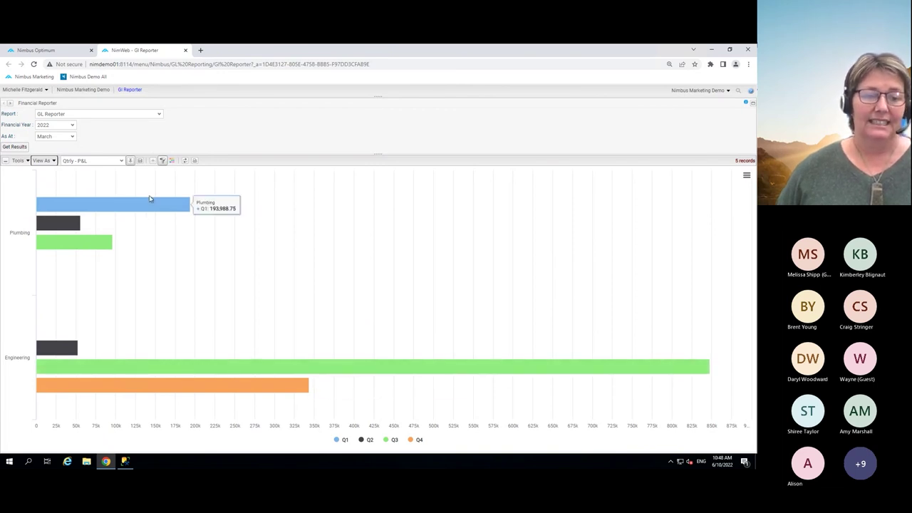
{"action": "mouse_move", "coordinate": [75, 244]}
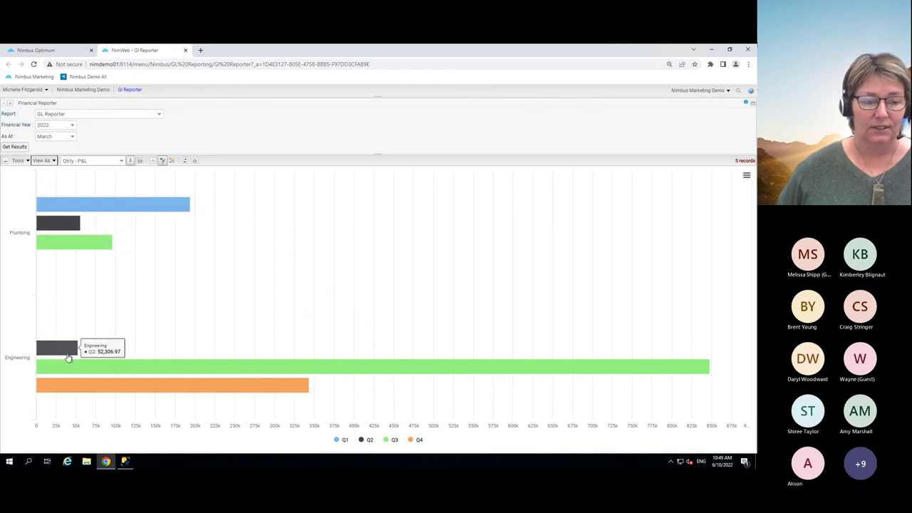
{"action": "mouse_move", "coordinate": [81, 389]}
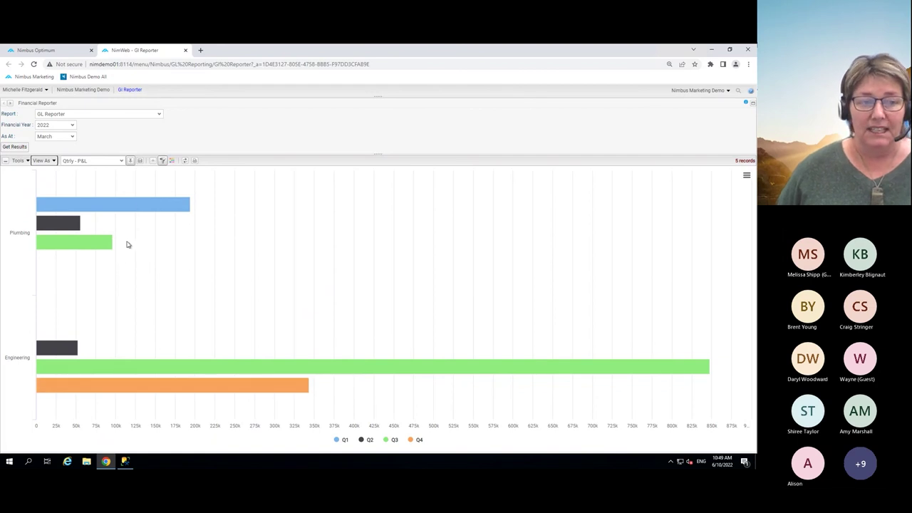
Save the chart as a new view named 'Qtrly - P&L Division Income Graph'
{"action": "left_click", "coordinate": [139, 162]}
{"action": "left_click", "coordinate": [393, 293]}
{"action": "type", "text": "D"}
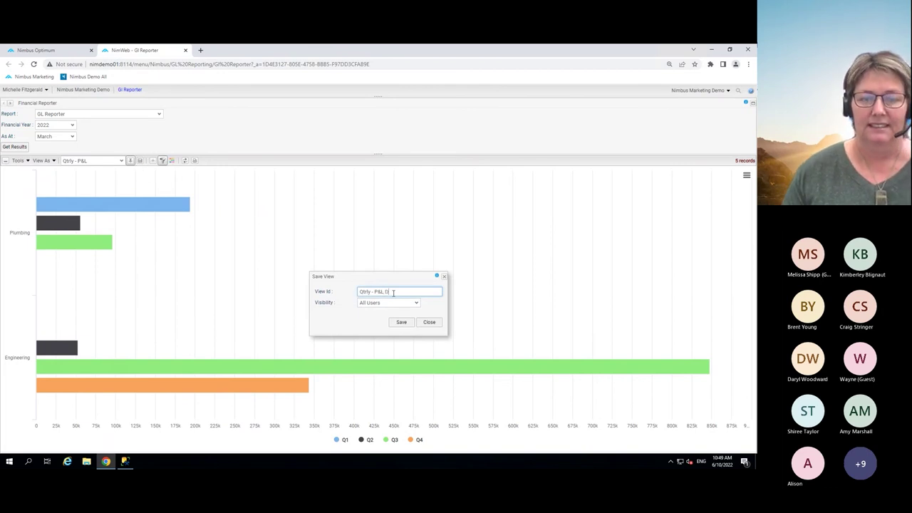
{"action": "type", "text": "ivision Income Graph"}
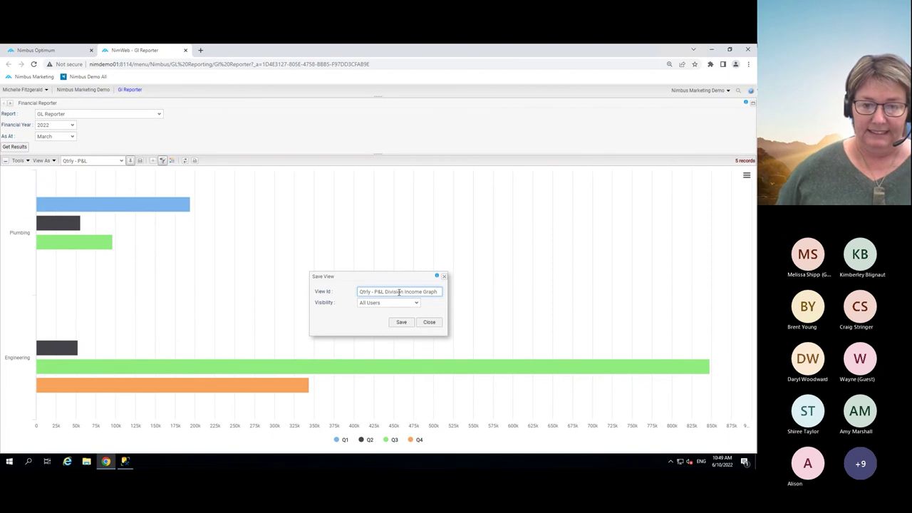
{"action": "left_click", "coordinate": [402, 323]}
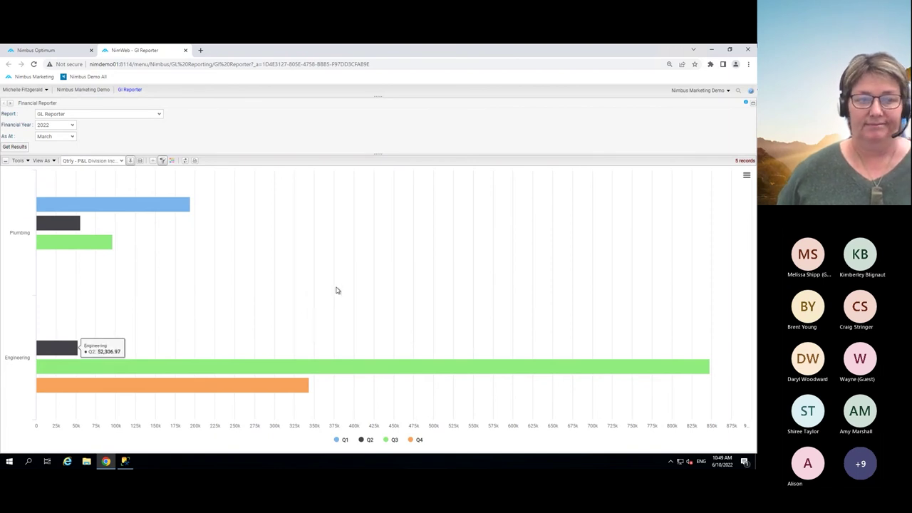
Check the chart's download options and saved views, then display the data as a table
{"action": "left_click", "coordinate": [746, 176]}
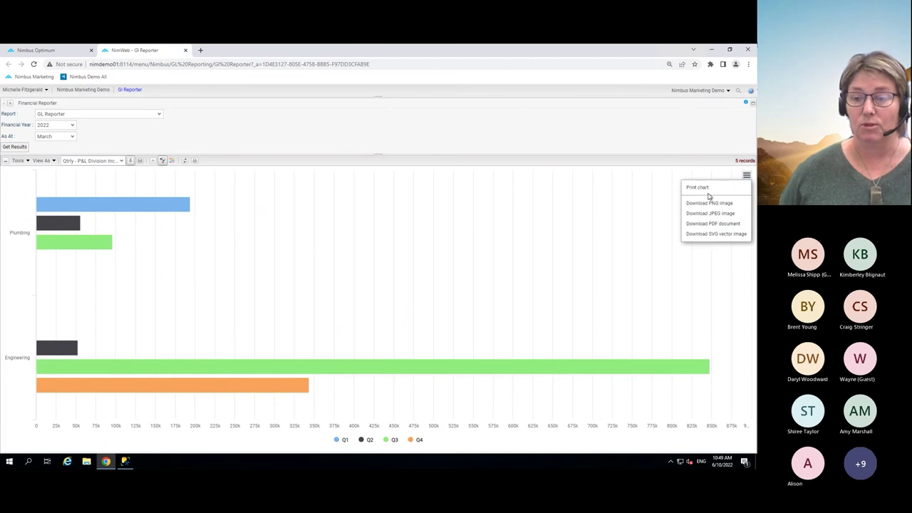
{"action": "left_click", "coordinate": [124, 162]}
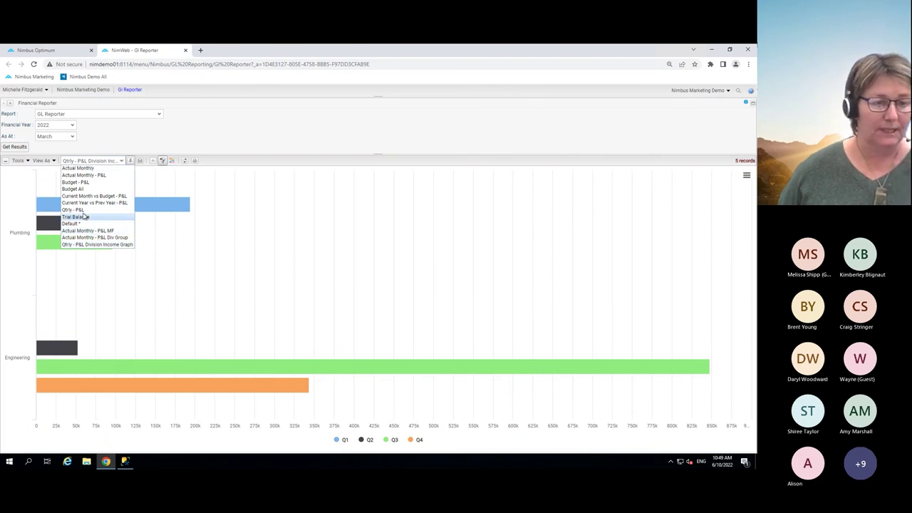
{"action": "left_click", "coordinate": [102, 245]}
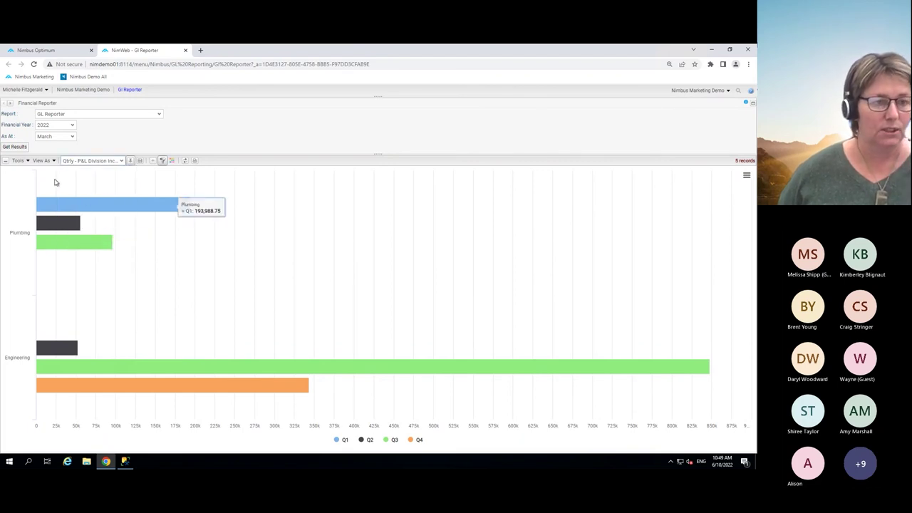
{"action": "left_click", "coordinate": [54, 162]}
{"action": "left_click", "coordinate": [50, 172]}
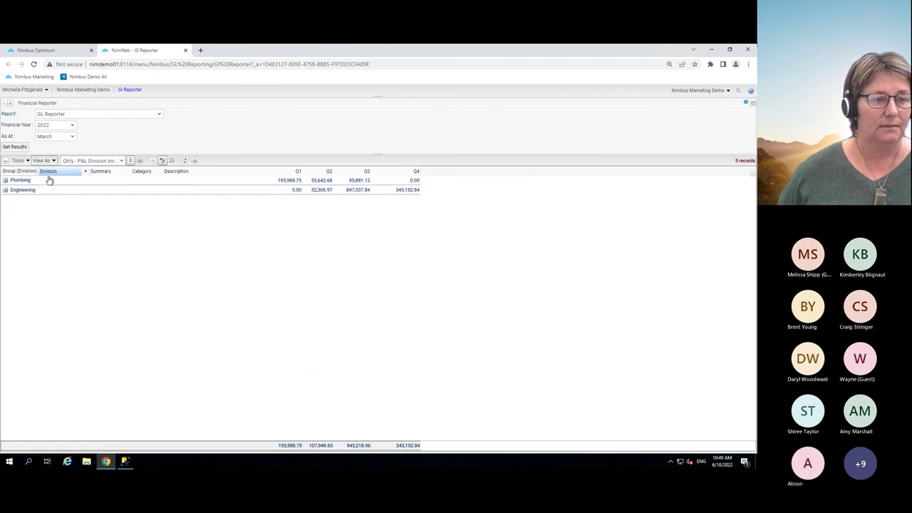
Save the division-grouped income table as a new view named 'Qtrly - P&L Division'
{"action": "left_click", "coordinate": [140, 161]}
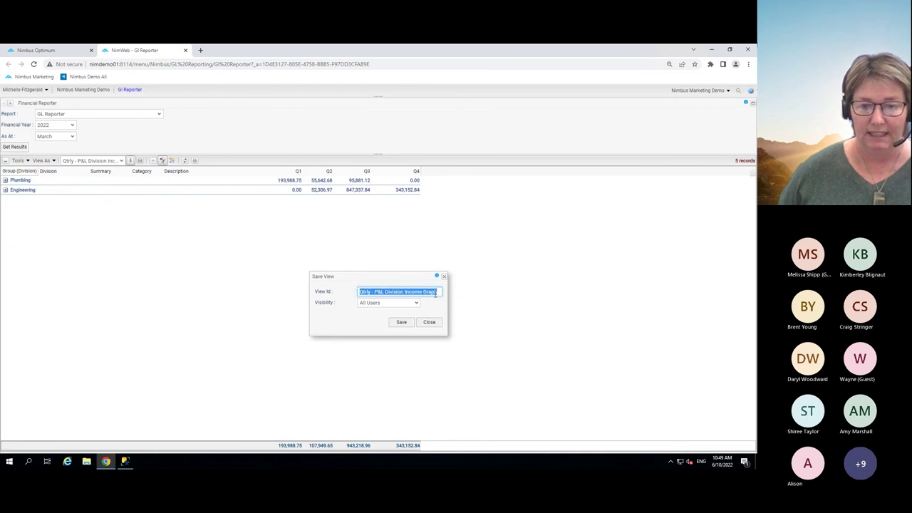
{"action": "left_click", "coordinate": [438, 292]}
{"action": "key", "text": "BackSpace"}
{"action": "key", "text": "BackSpace"}
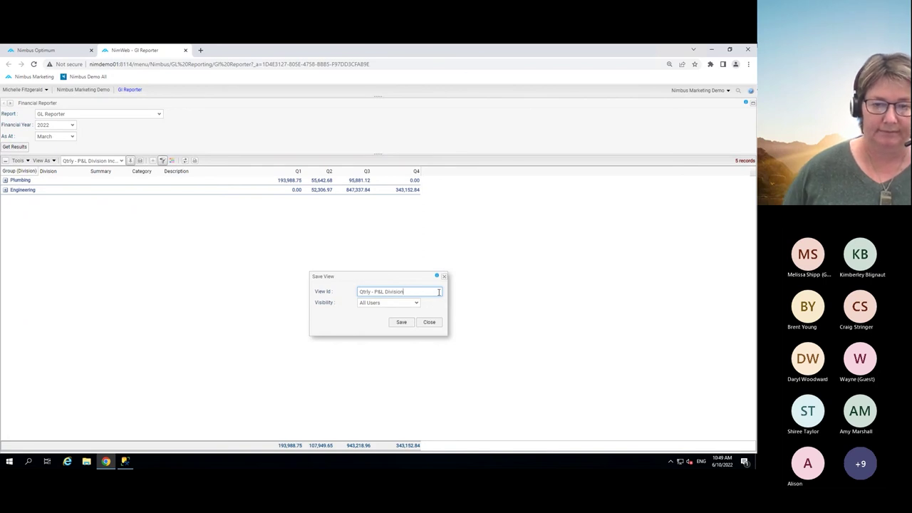
{"action": "left_click", "coordinate": [402, 322]}
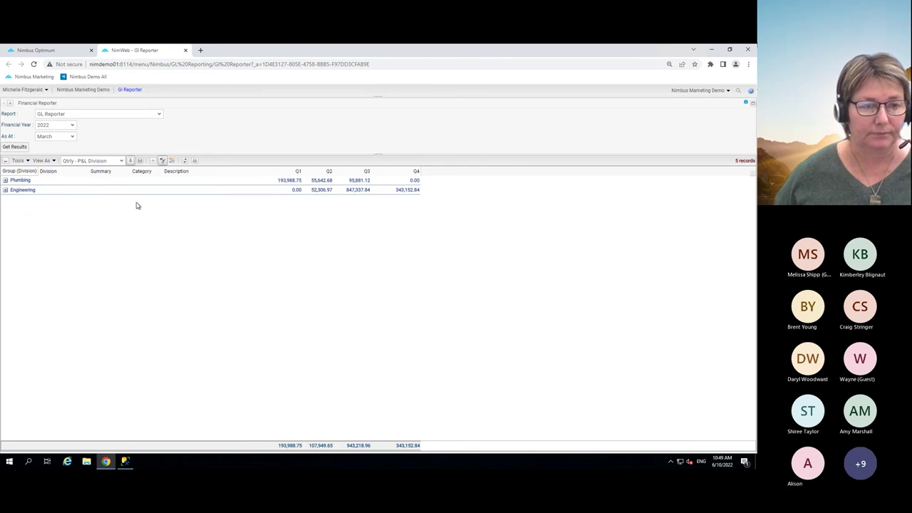
{"action": "left_click", "coordinate": [21, 170]}
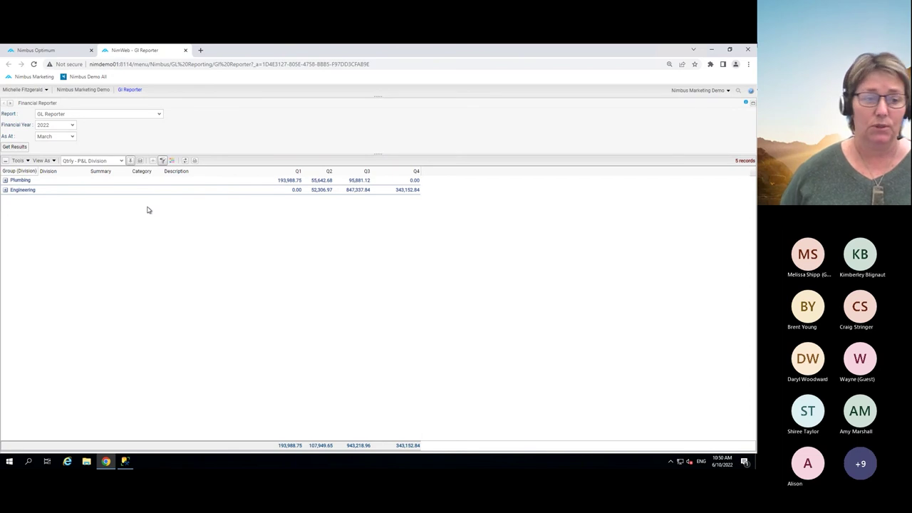
{"action": "left_click", "coordinate": [27, 162]}
{"action": "mouse_move", "coordinate": [46, 285]}
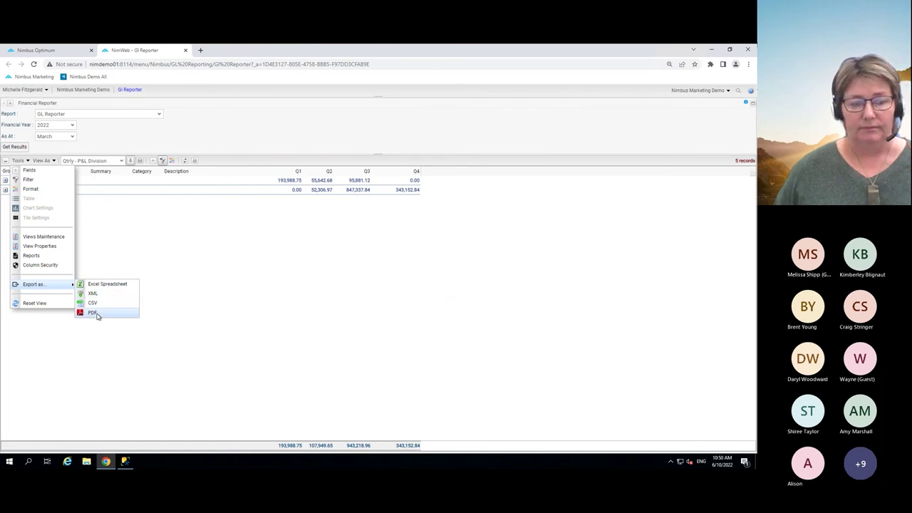
{"action": "left_click", "coordinate": [193, 273]}
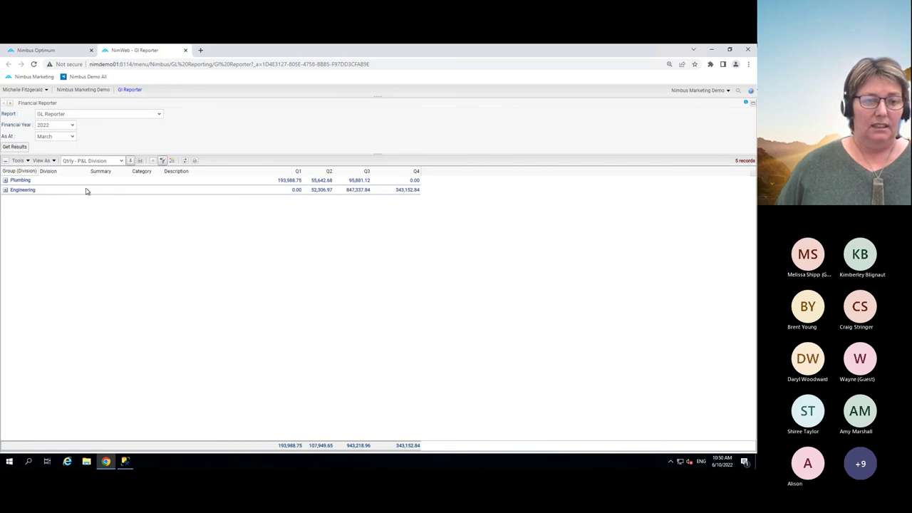
Sort the division groups with Engineering first, then ungroup Division into five flat account rows
{"action": "left_click", "coordinate": [35, 175]}
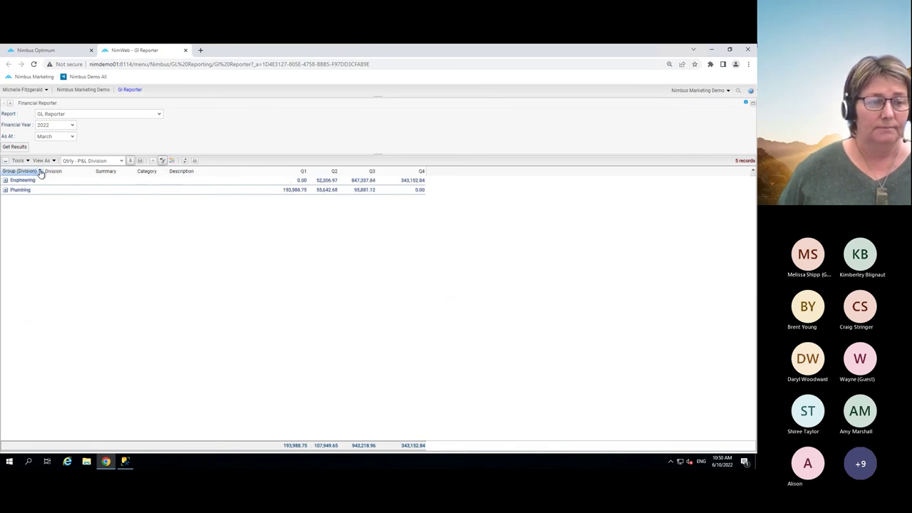
{"action": "left_click", "coordinate": [90, 174]}
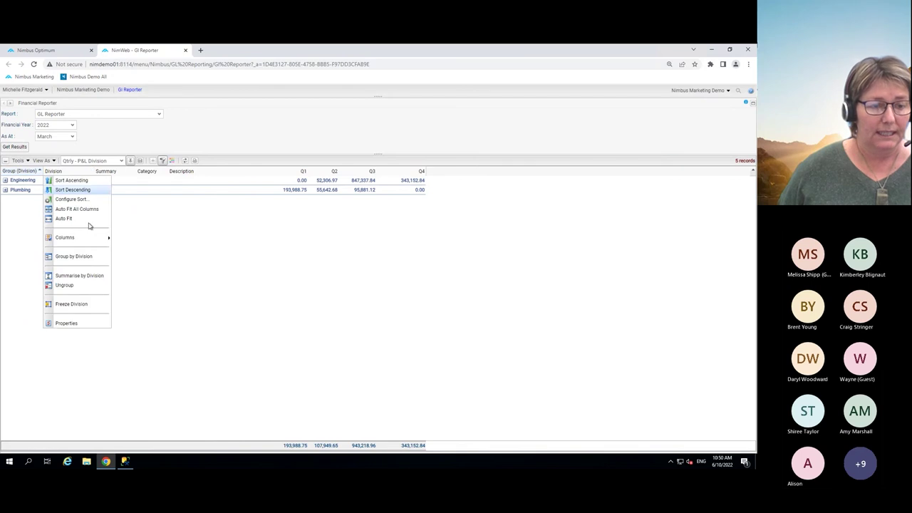
{"action": "left_click", "coordinate": [65, 285]}
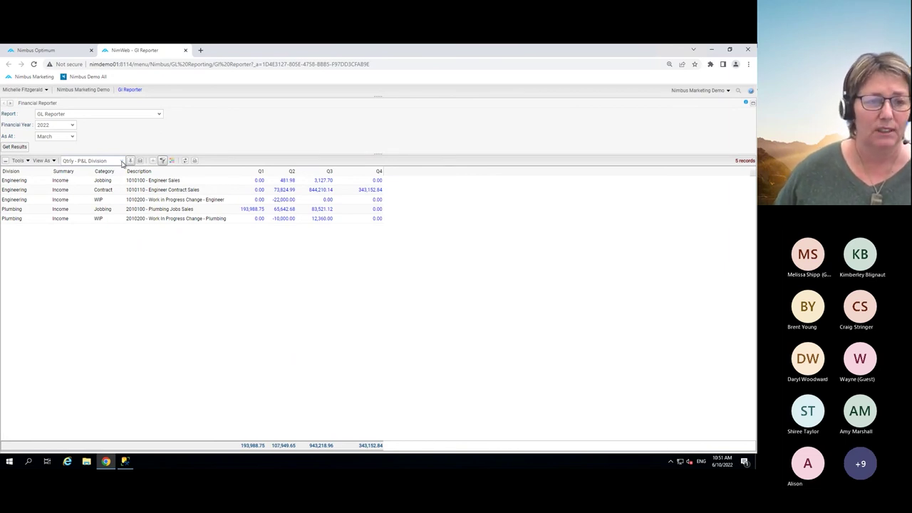
Load the saved Actual Monthly view with monthly, YTD and budget columns
{"action": "left_click", "coordinate": [122, 162]}
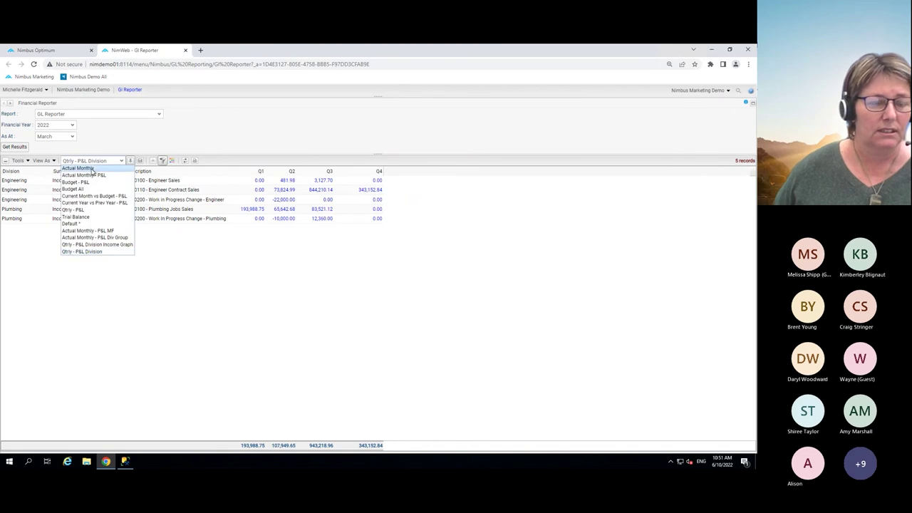
{"action": "left_click", "coordinate": [91, 169]}
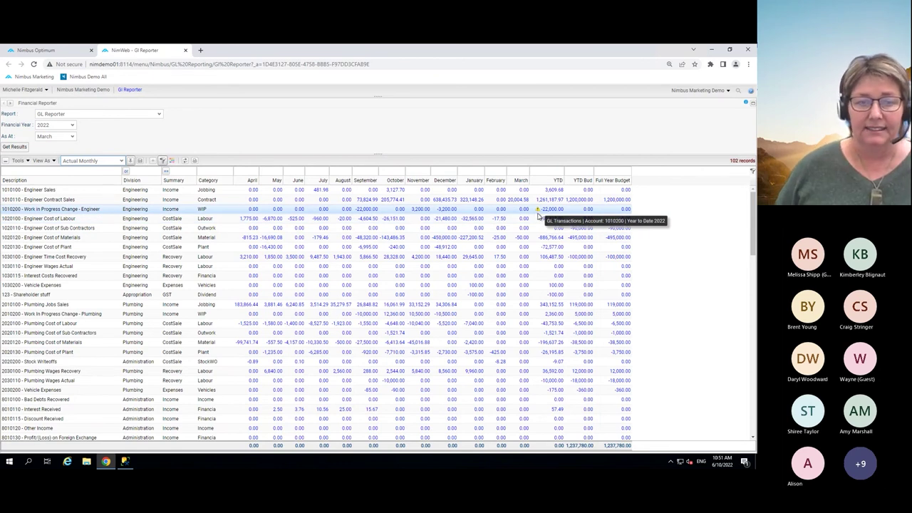
Show the Actual Monthly highlight rule: Summary contains Income and YTD less than 0
{"action": "left_click", "coordinate": [172, 161]}
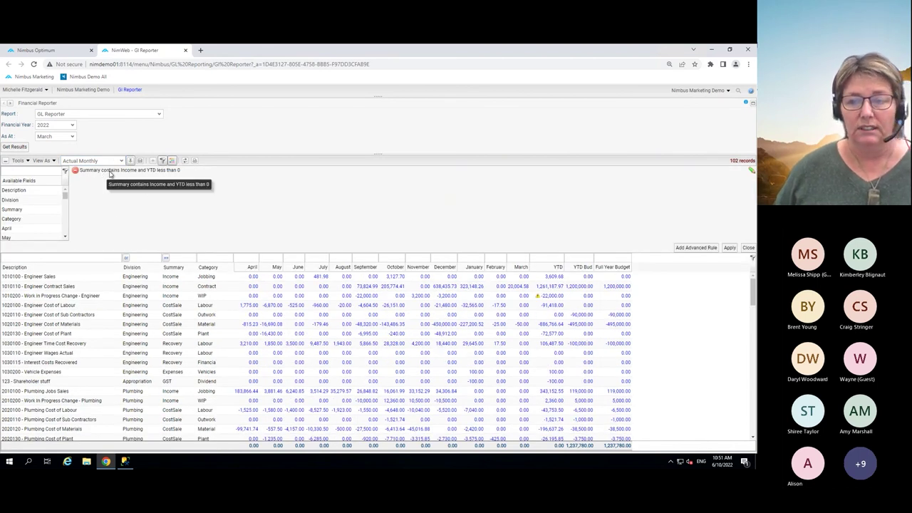
Set the Income negative-YTD highlight rule's text colour to red (#FF0000) and apply it
{"action": "left_click", "coordinate": [751, 172]}
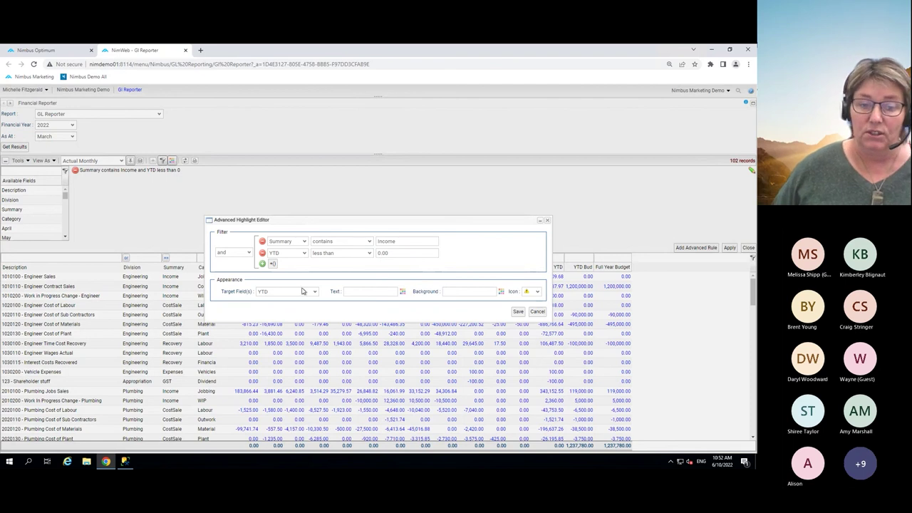
{"action": "left_click", "coordinate": [403, 293]}
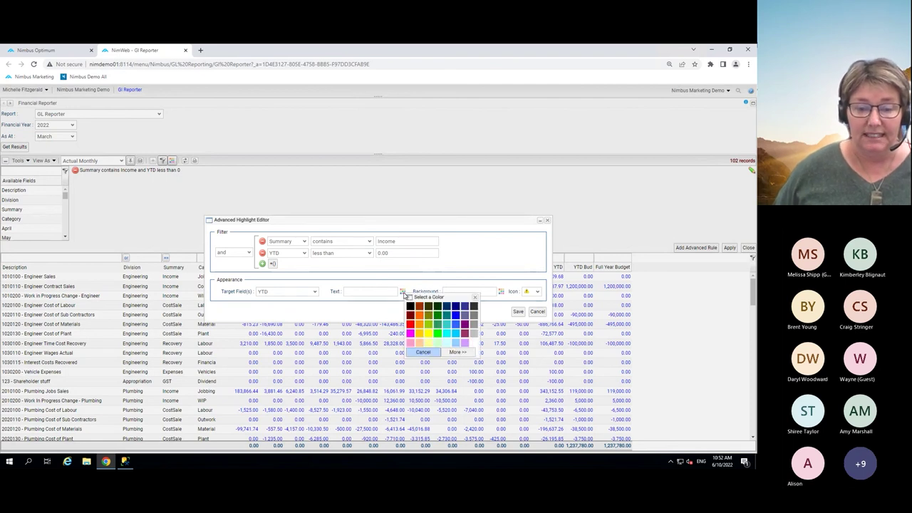
{"action": "left_click", "coordinate": [409, 327]}
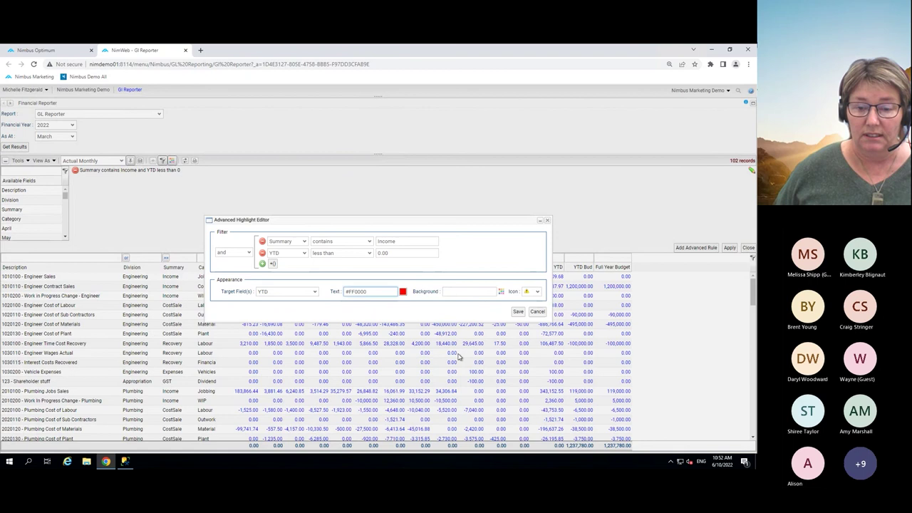
{"action": "left_click", "coordinate": [519, 312]}
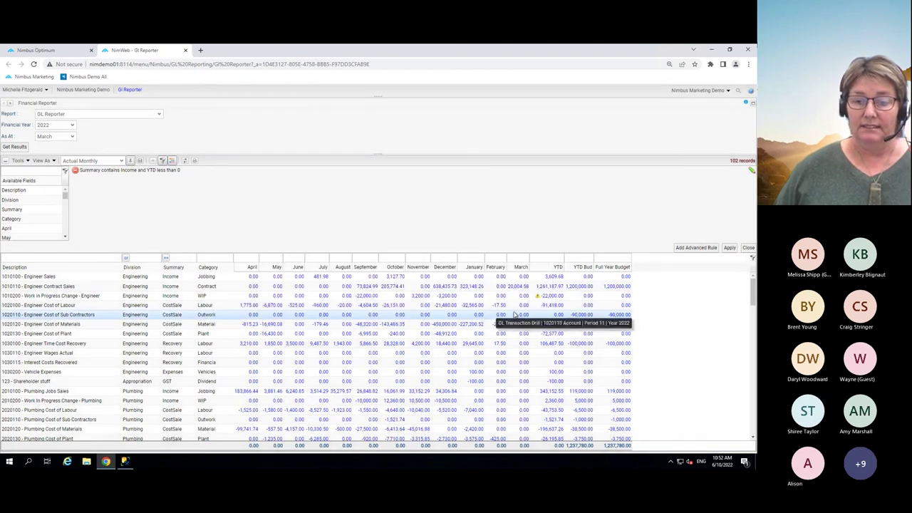
{"action": "left_click", "coordinate": [730, 248]}
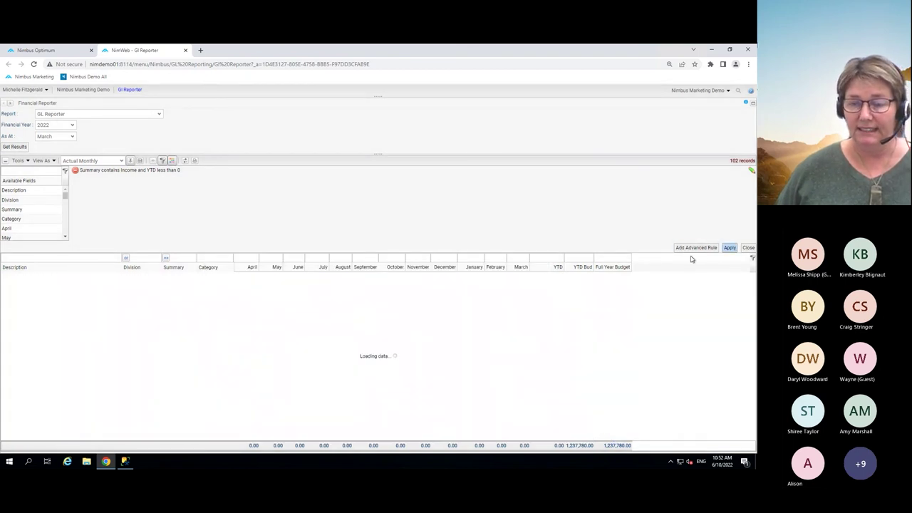
{"action": "left_click", "coordinate": [748, 248]}
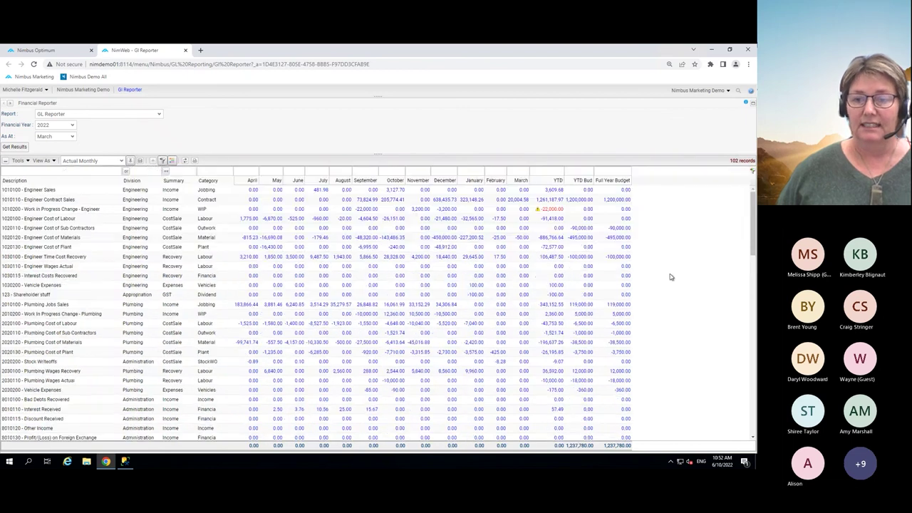